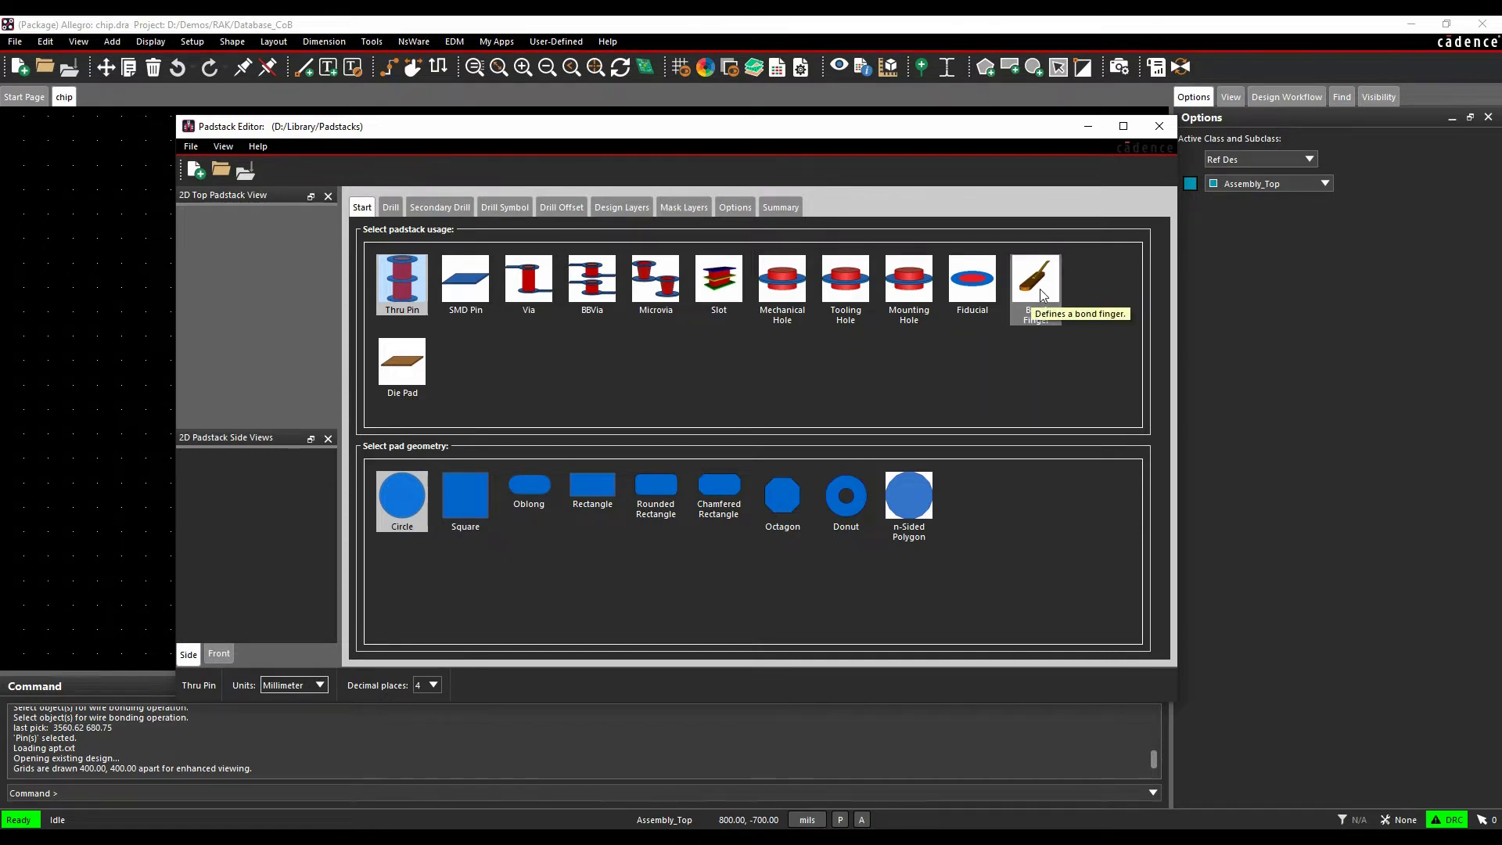
Set the padstack usage to Die Pad, review its Design Layers table, and close the editor.
click(396, 364)
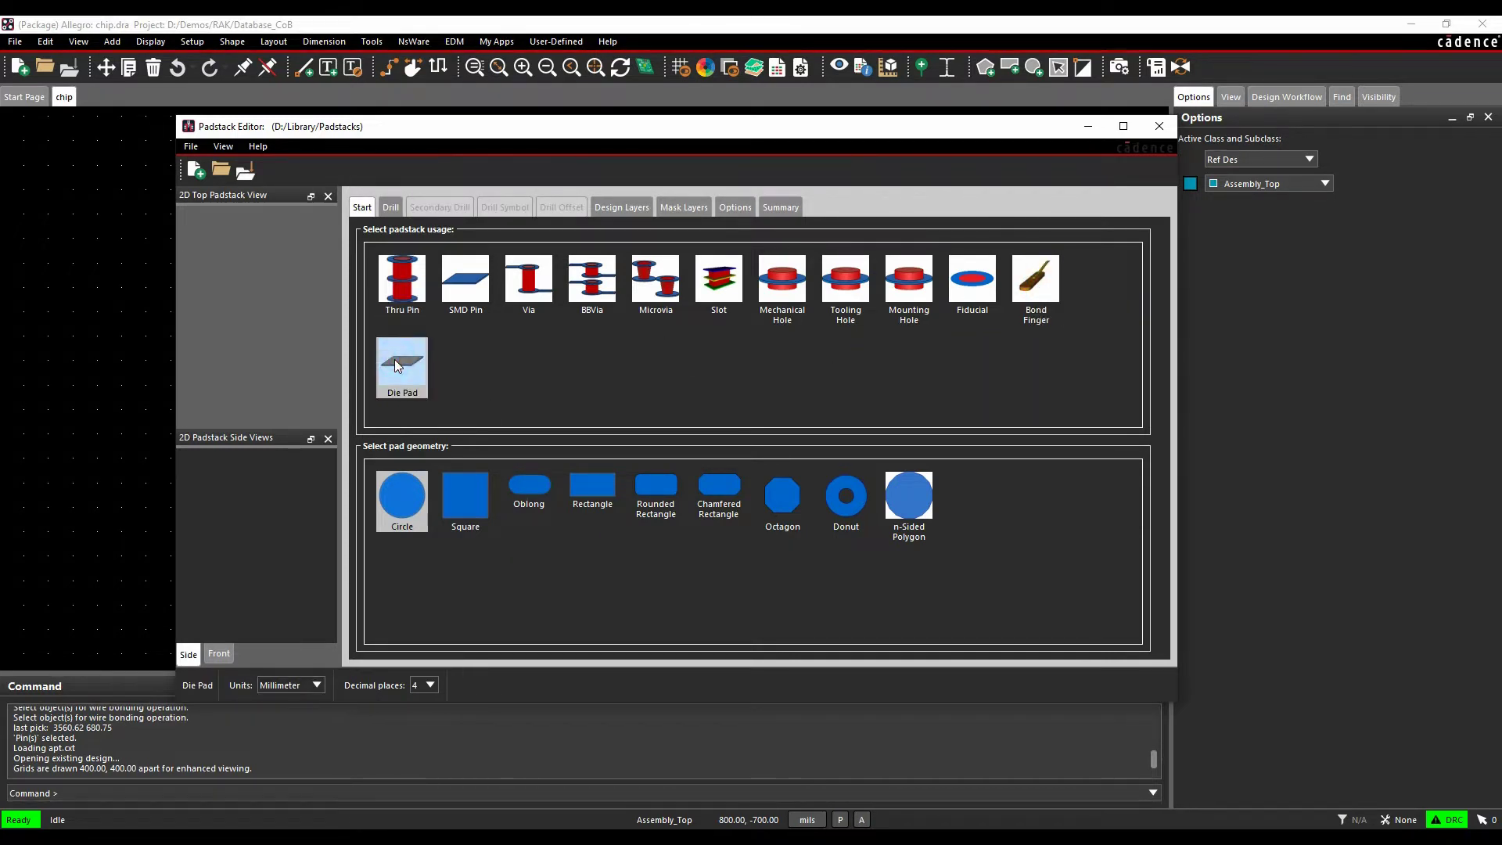
click(1041, 284)
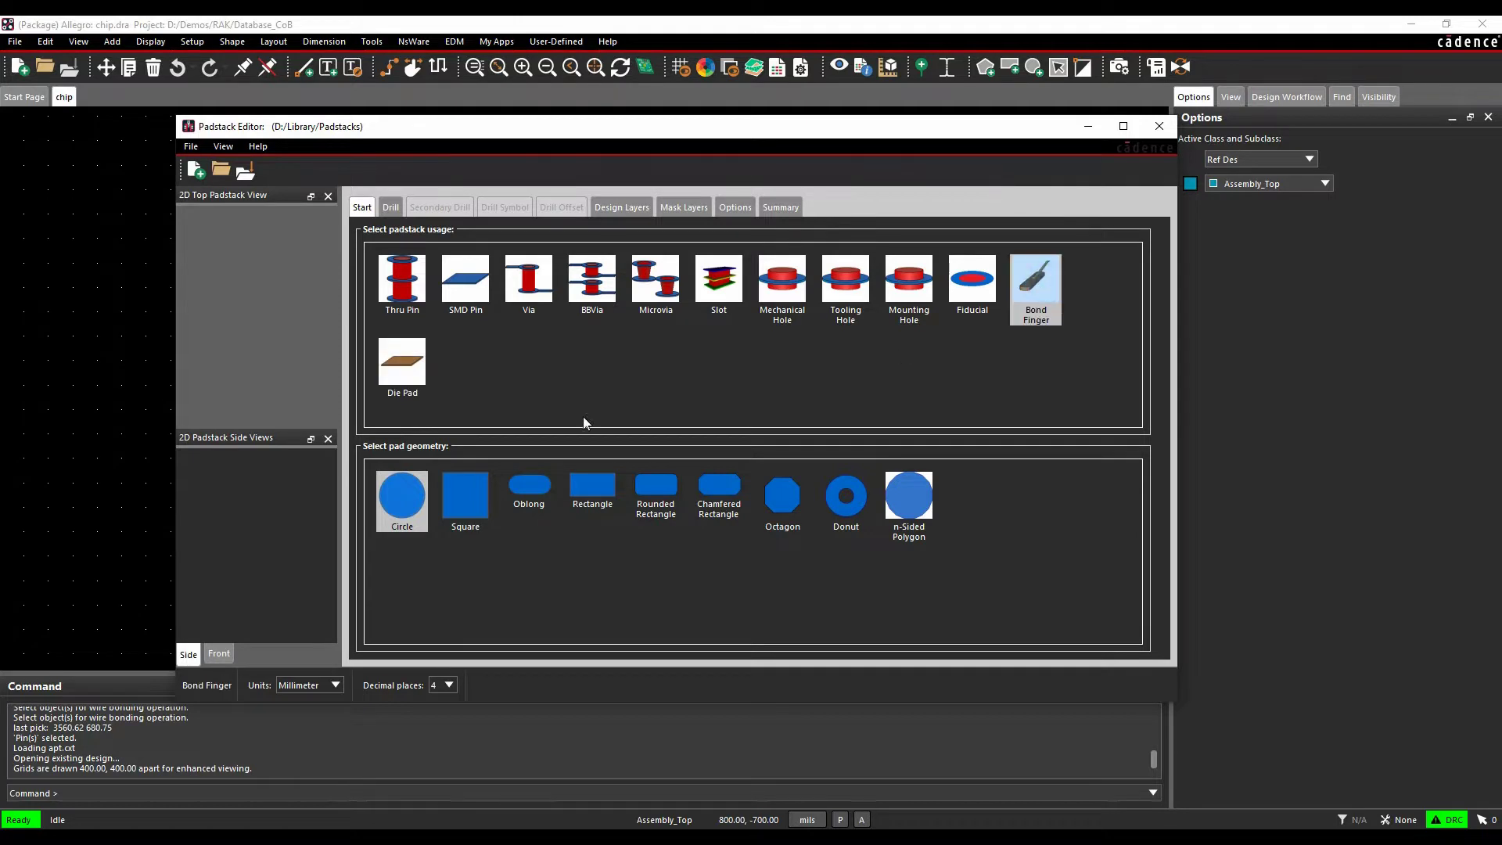
click(398, 381)
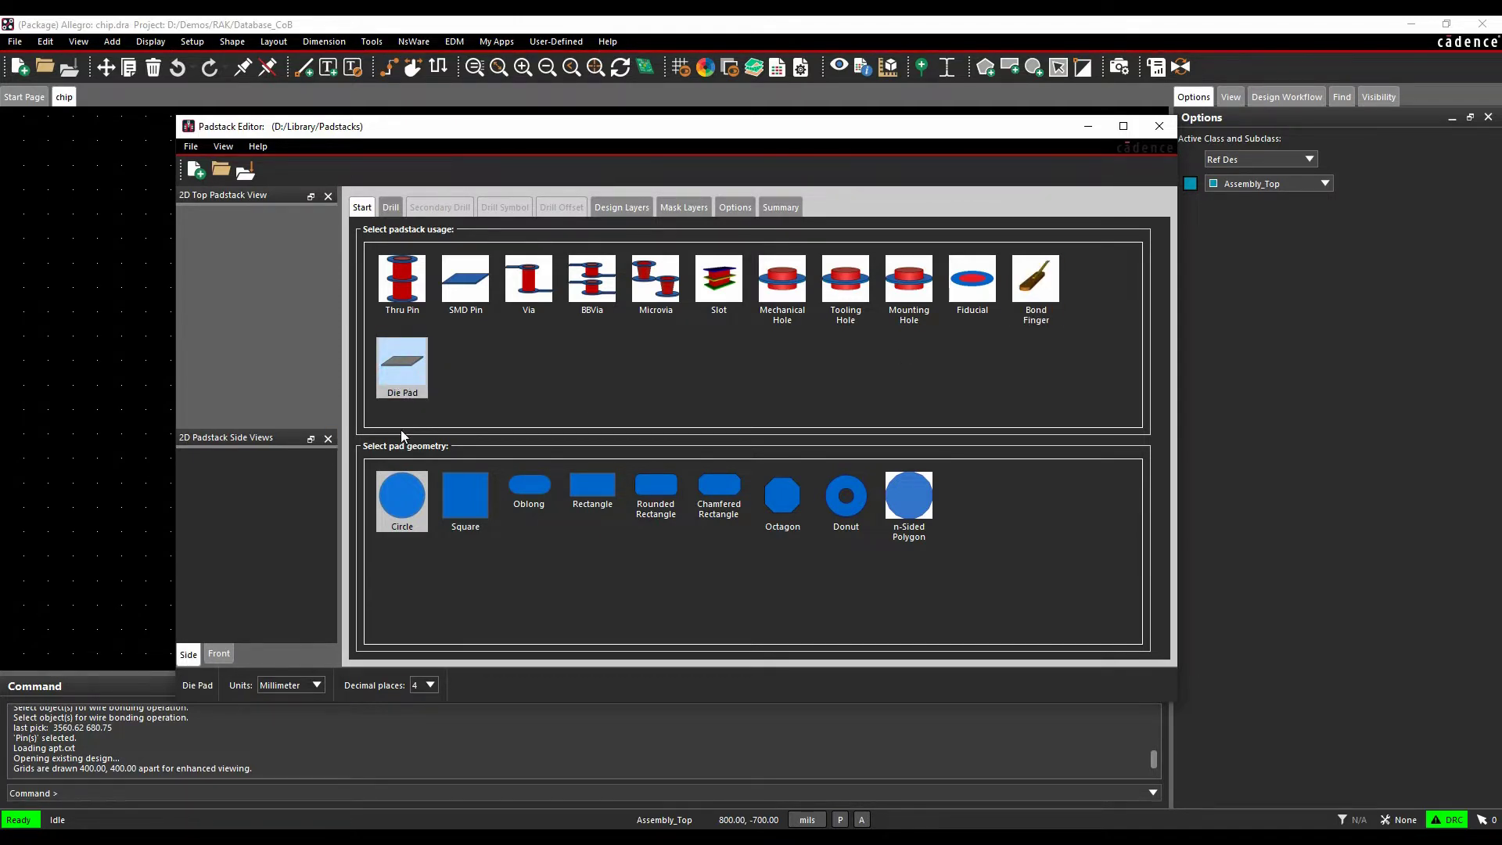
click(1035, 282)
click(417, 379)
click(621, 208)
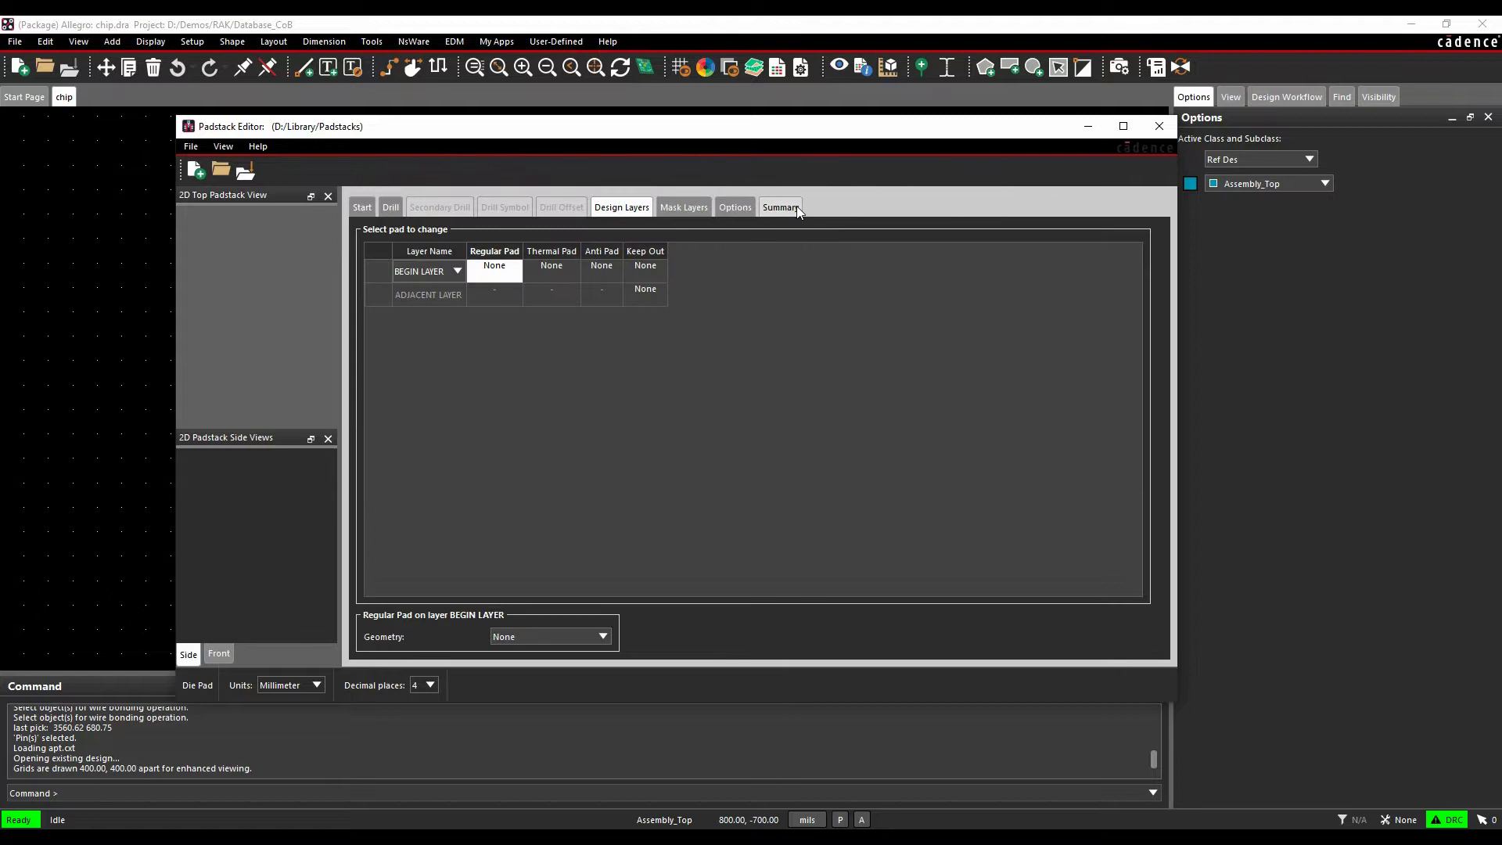
click(1159, 126)
Discard the unsaved padstack changes and start adding a pin from Layout > Pins.
click(723, 440)
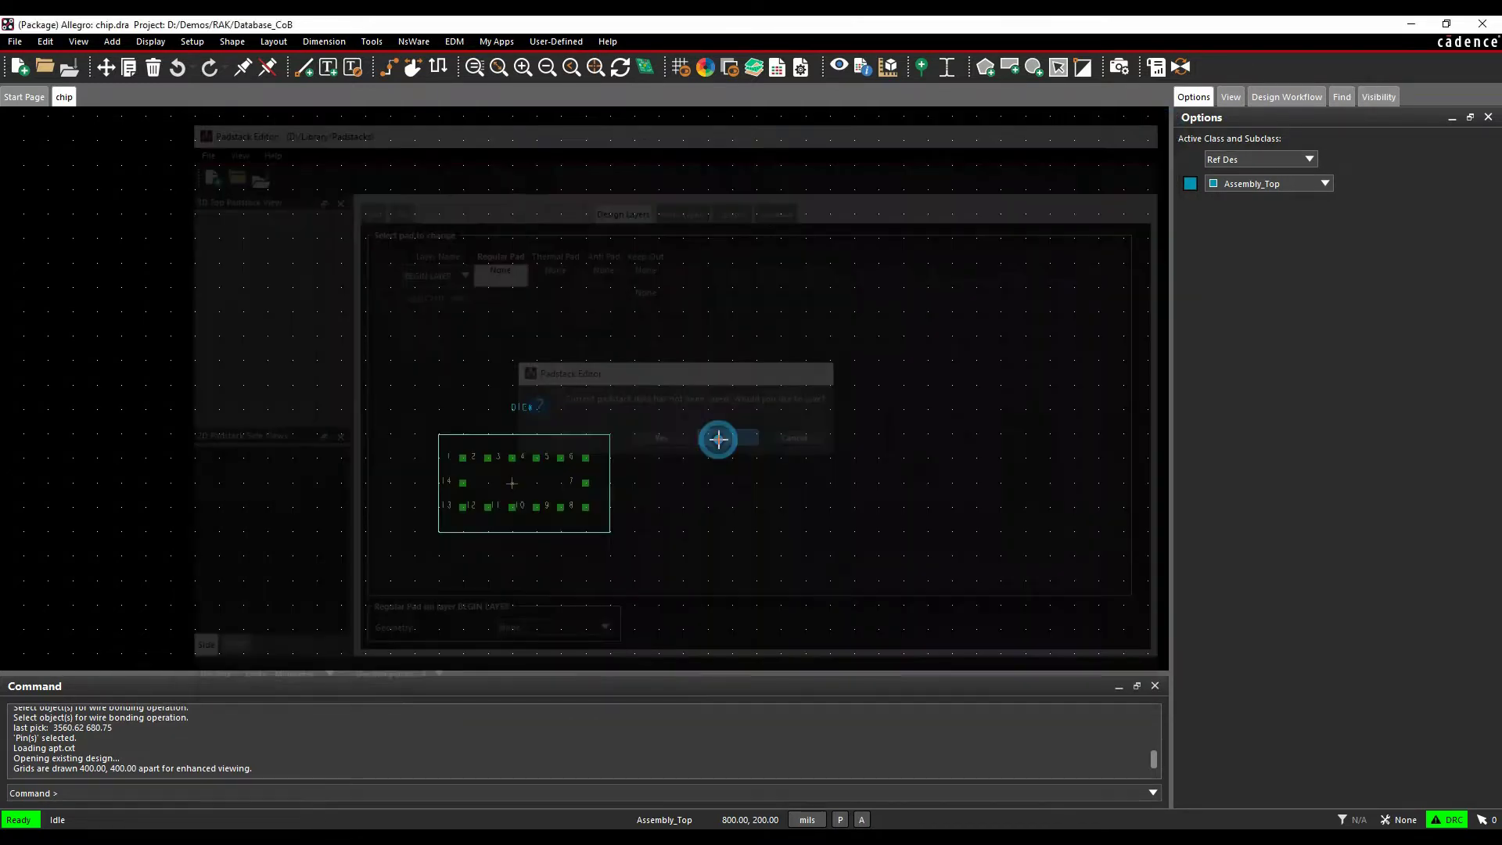
scroll(488, 538, up, 2)
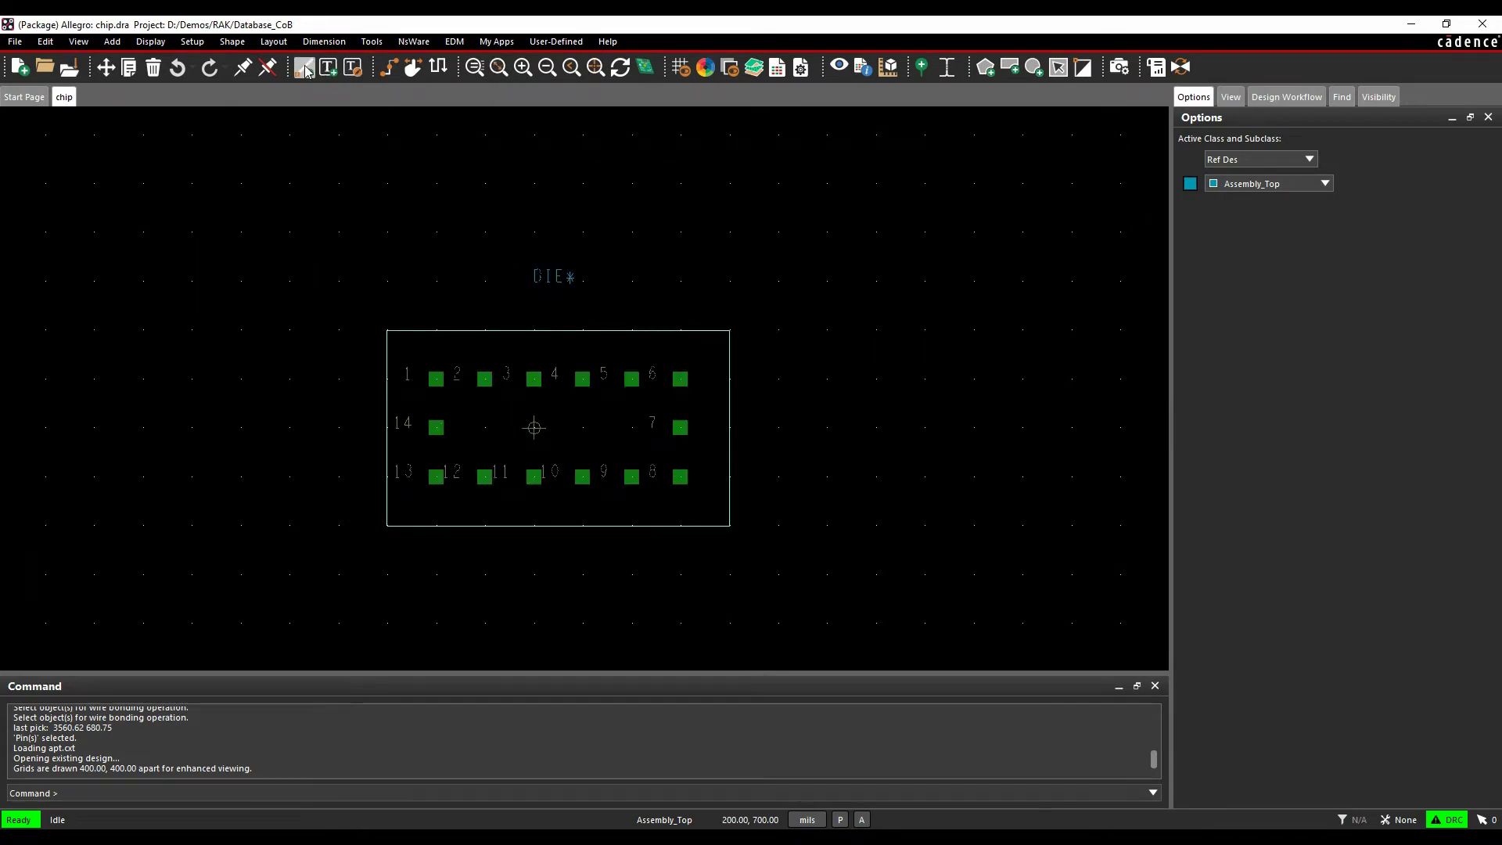
click(274, 42)
click(295, 70)
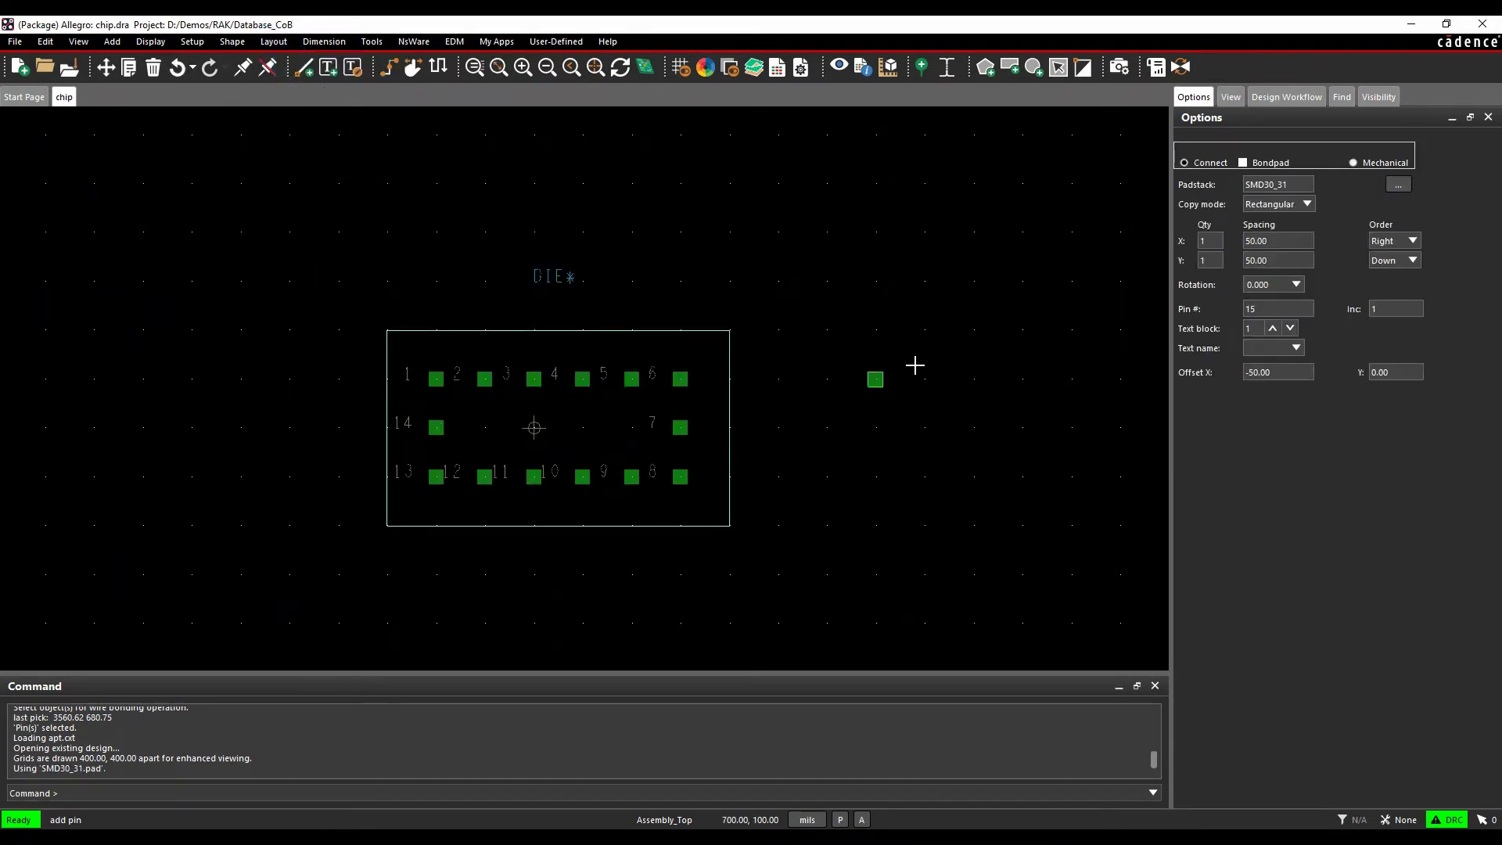
Check Bondpad, exit pin placement without placing a pin, and bring up the Color Dialog.
click(1244, 164)
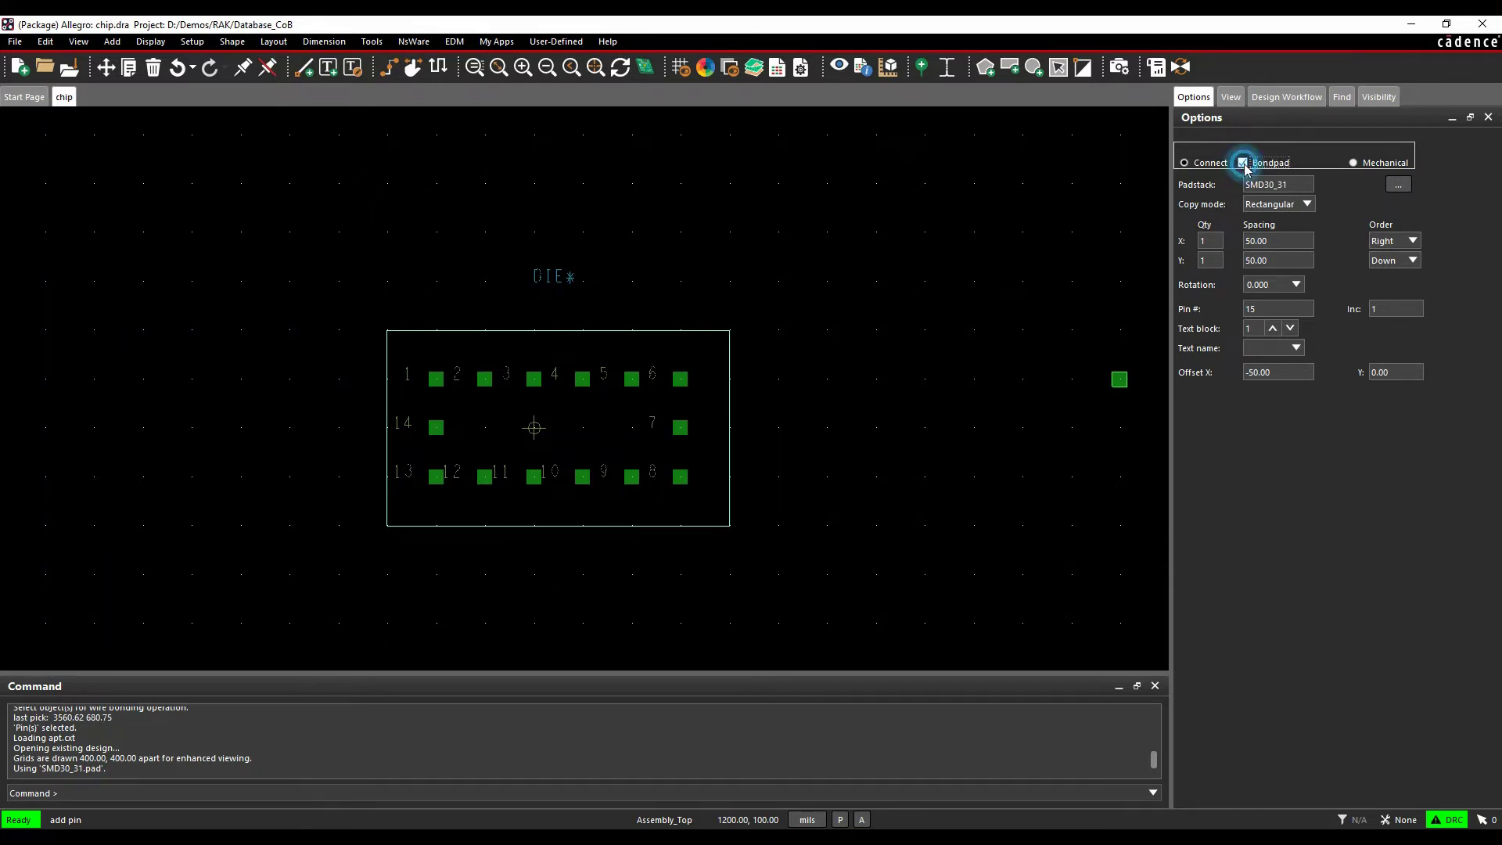
right_click(962, 313)
click(976, 326)
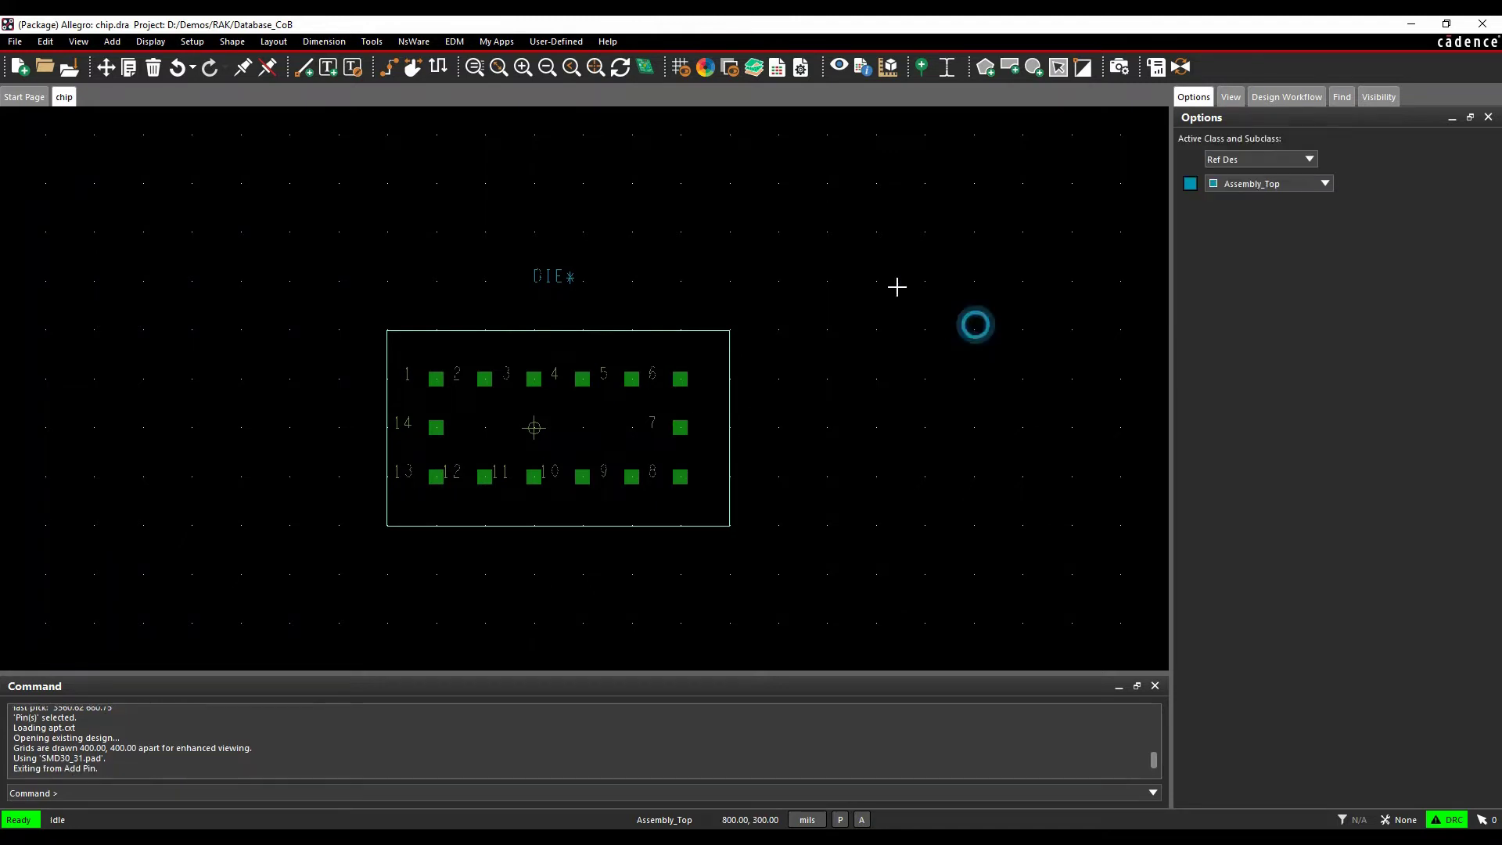
click(728, 68)
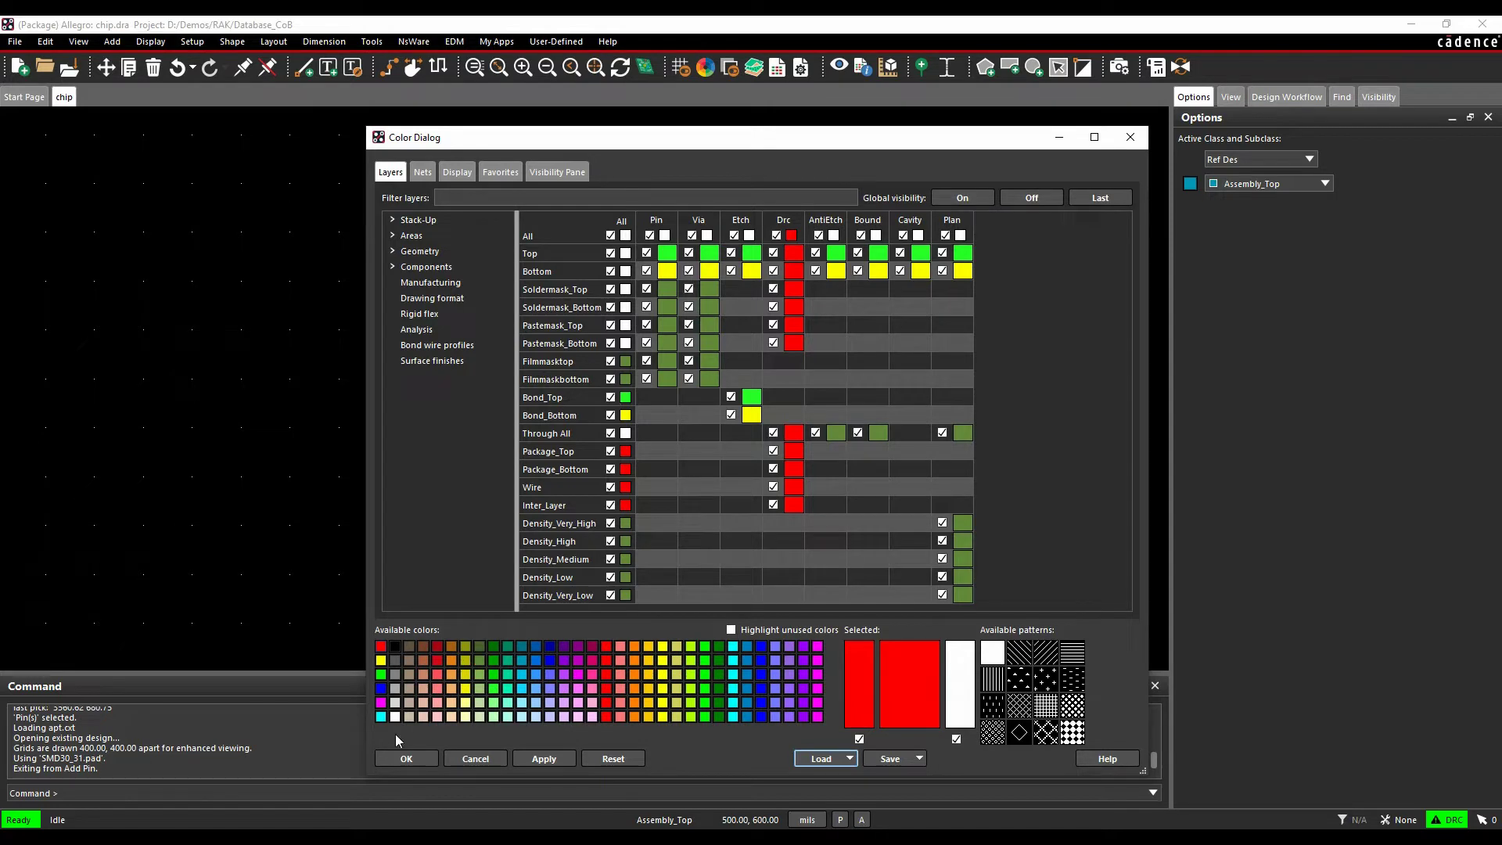
Give the Bond_Top layer the magenta colour and confirm the Color Dialog with OK.
click(382, 704)
click(625, 398)
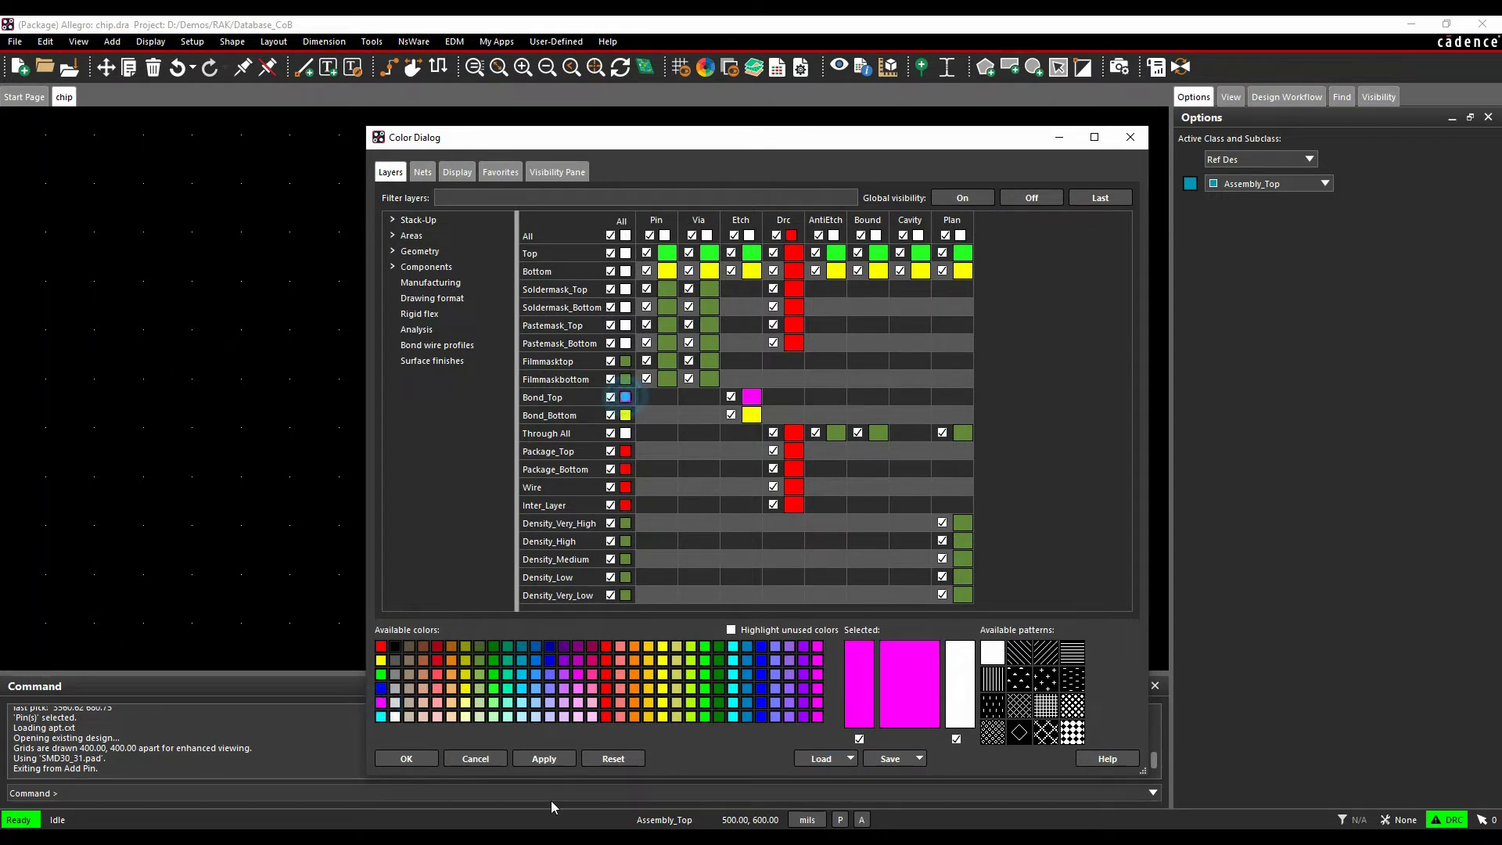
click(406, 758)
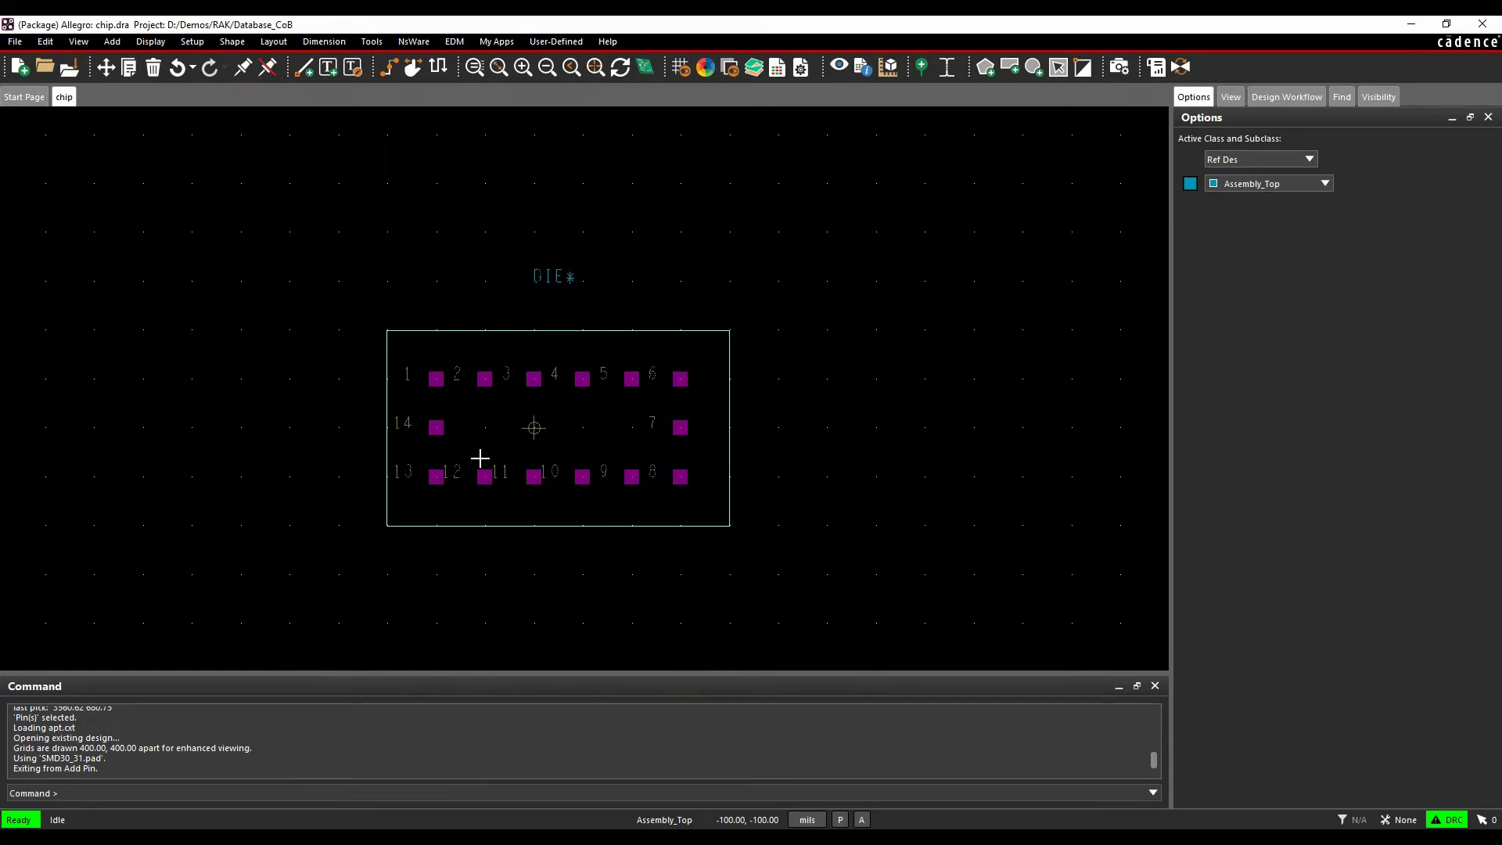
Open placed_die.brd from File > Recent Designs.
click(45, 41)
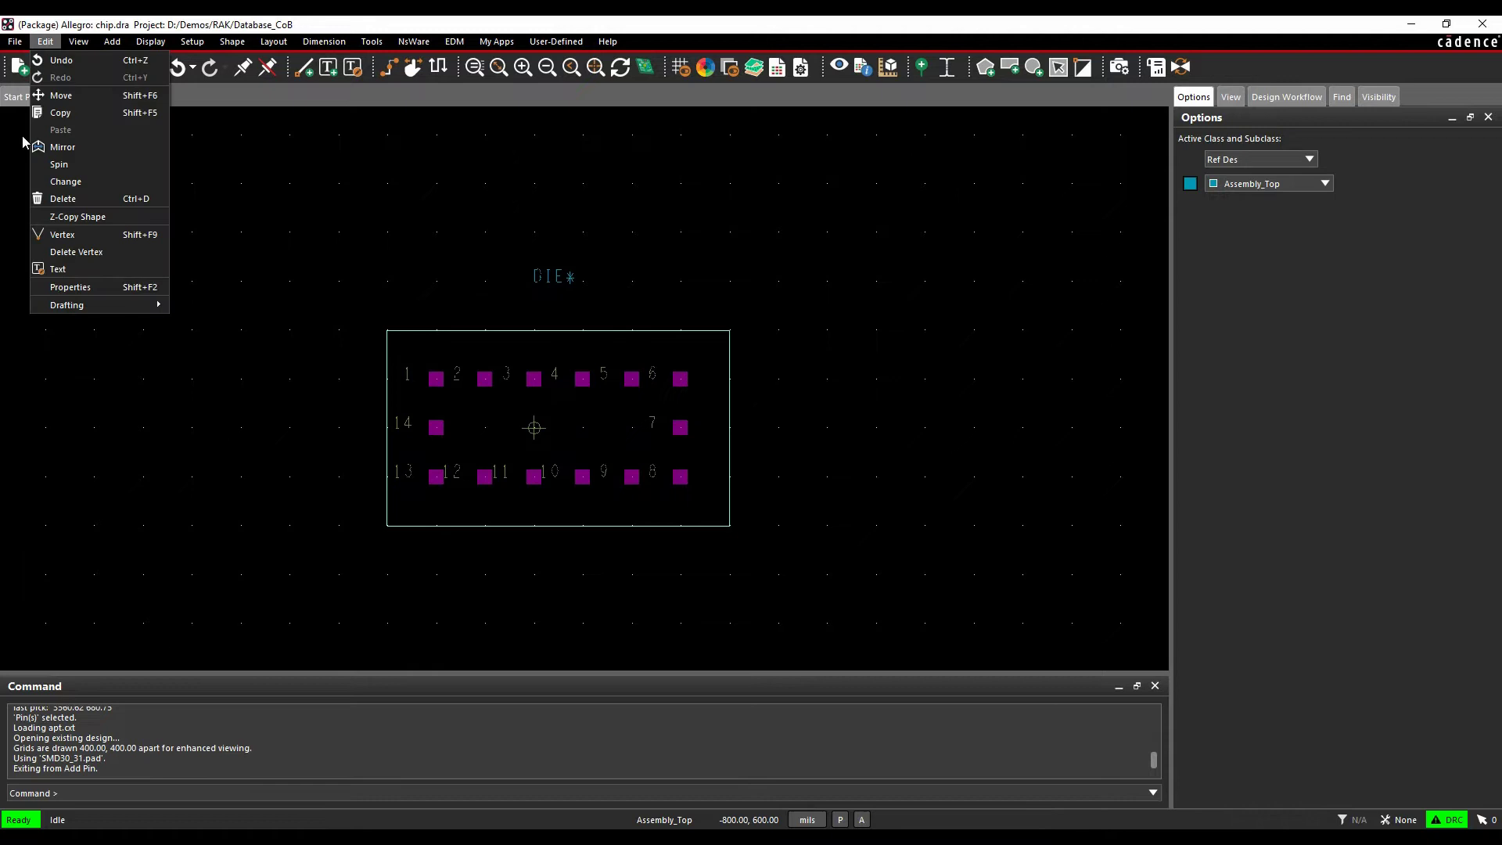
click(14, 41)
mouse_move(69, 356)
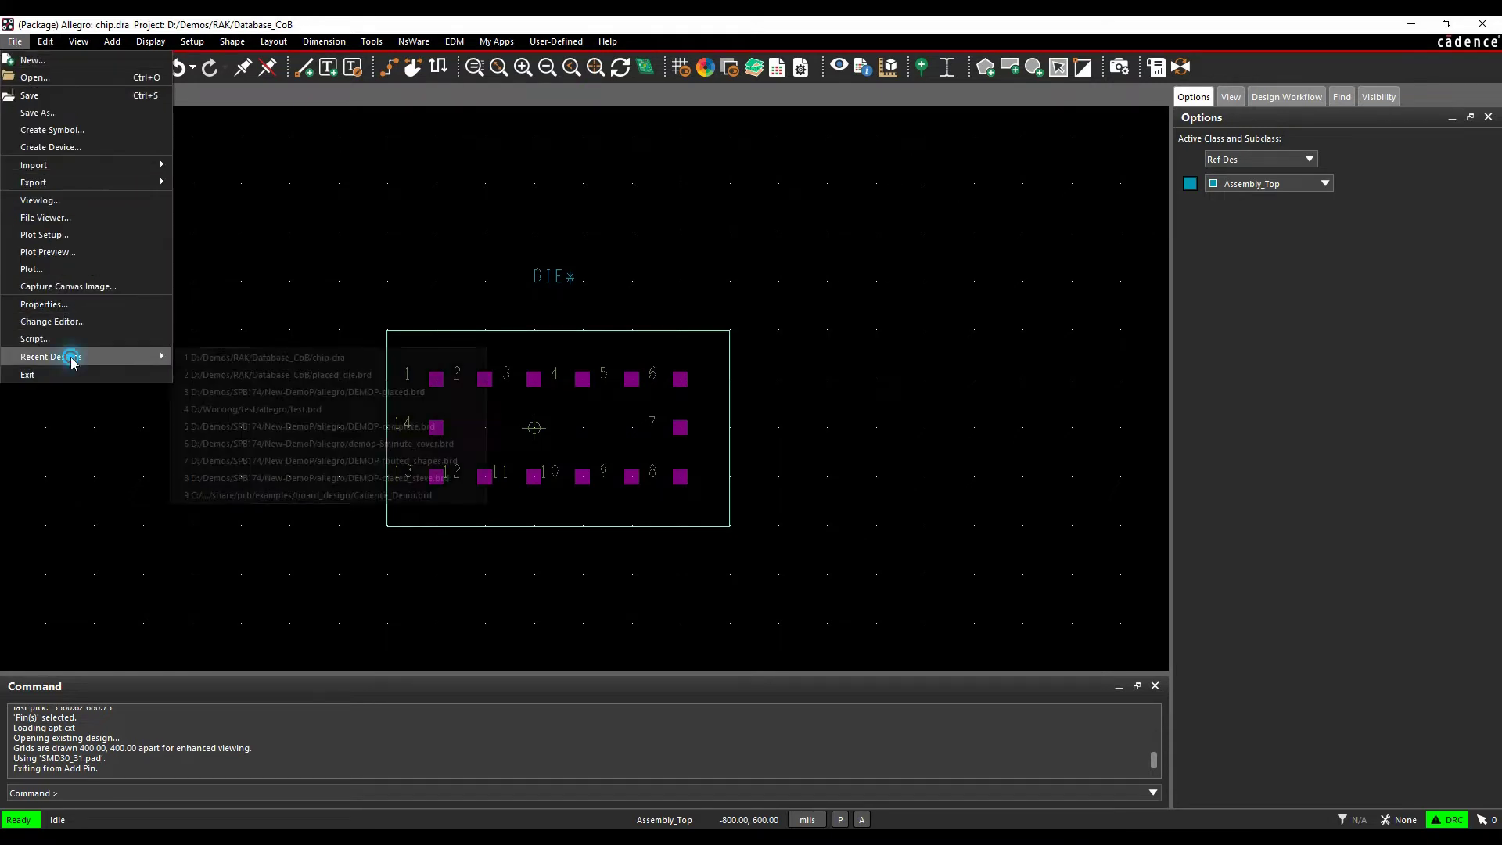
click(274, 374)
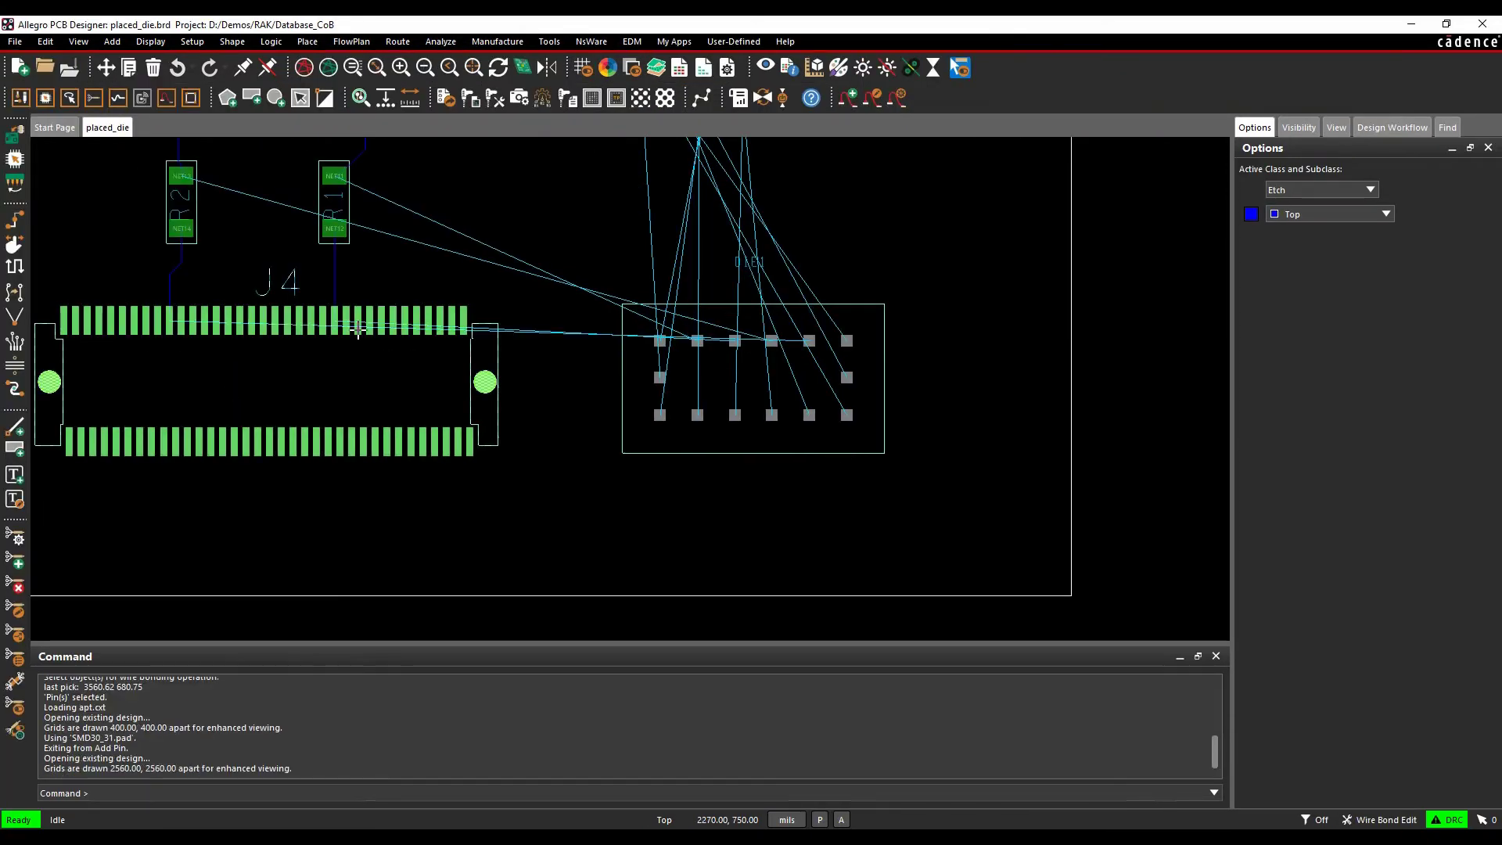
Colour the Bond_Top layer magenta in the Color Dialog and confirm with OK.
click(607, 67)
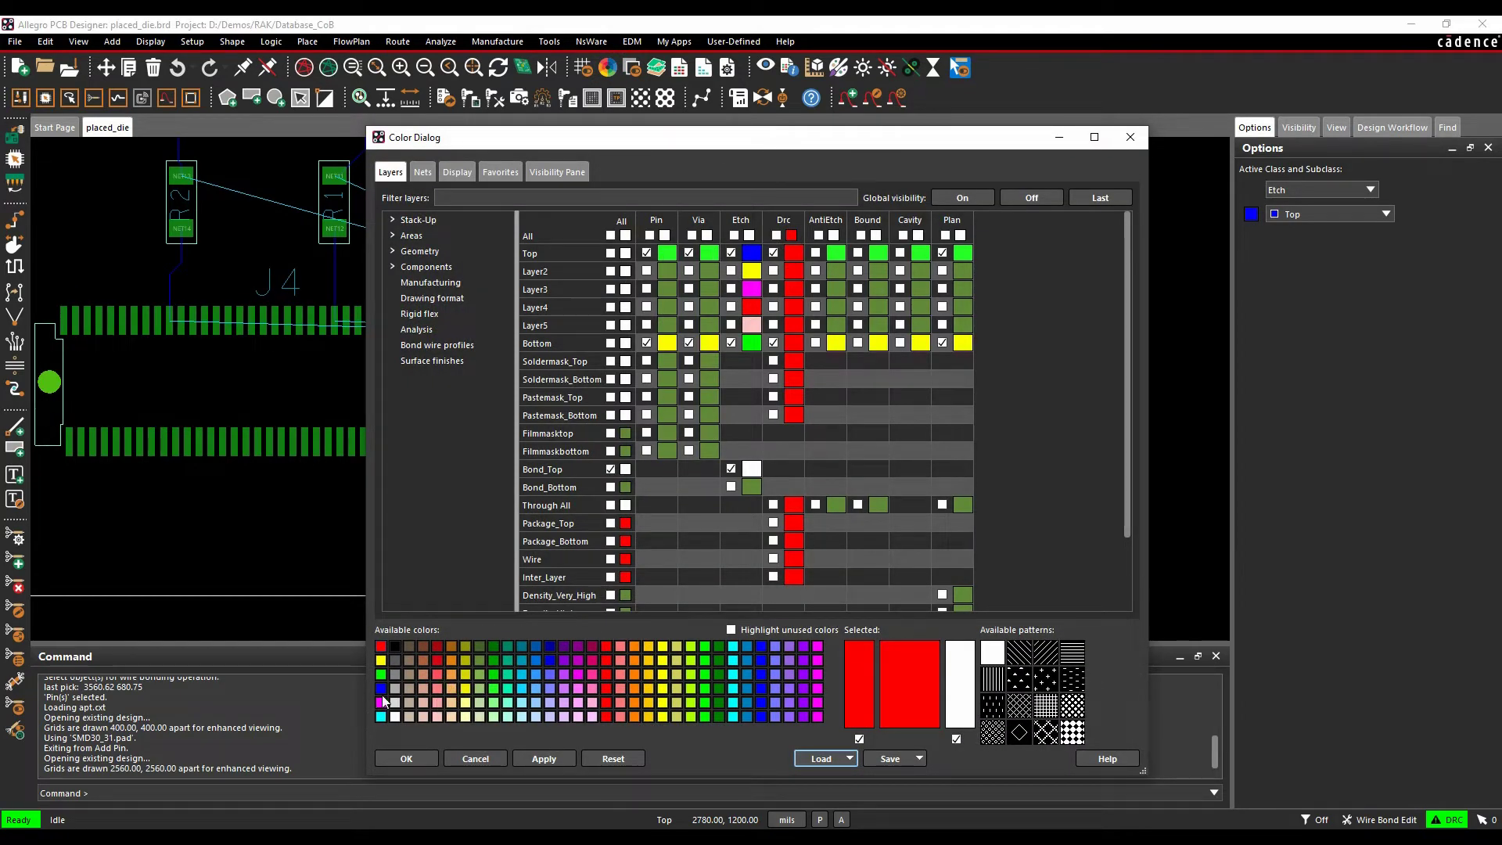
click(382, 702)
click(626, 470)
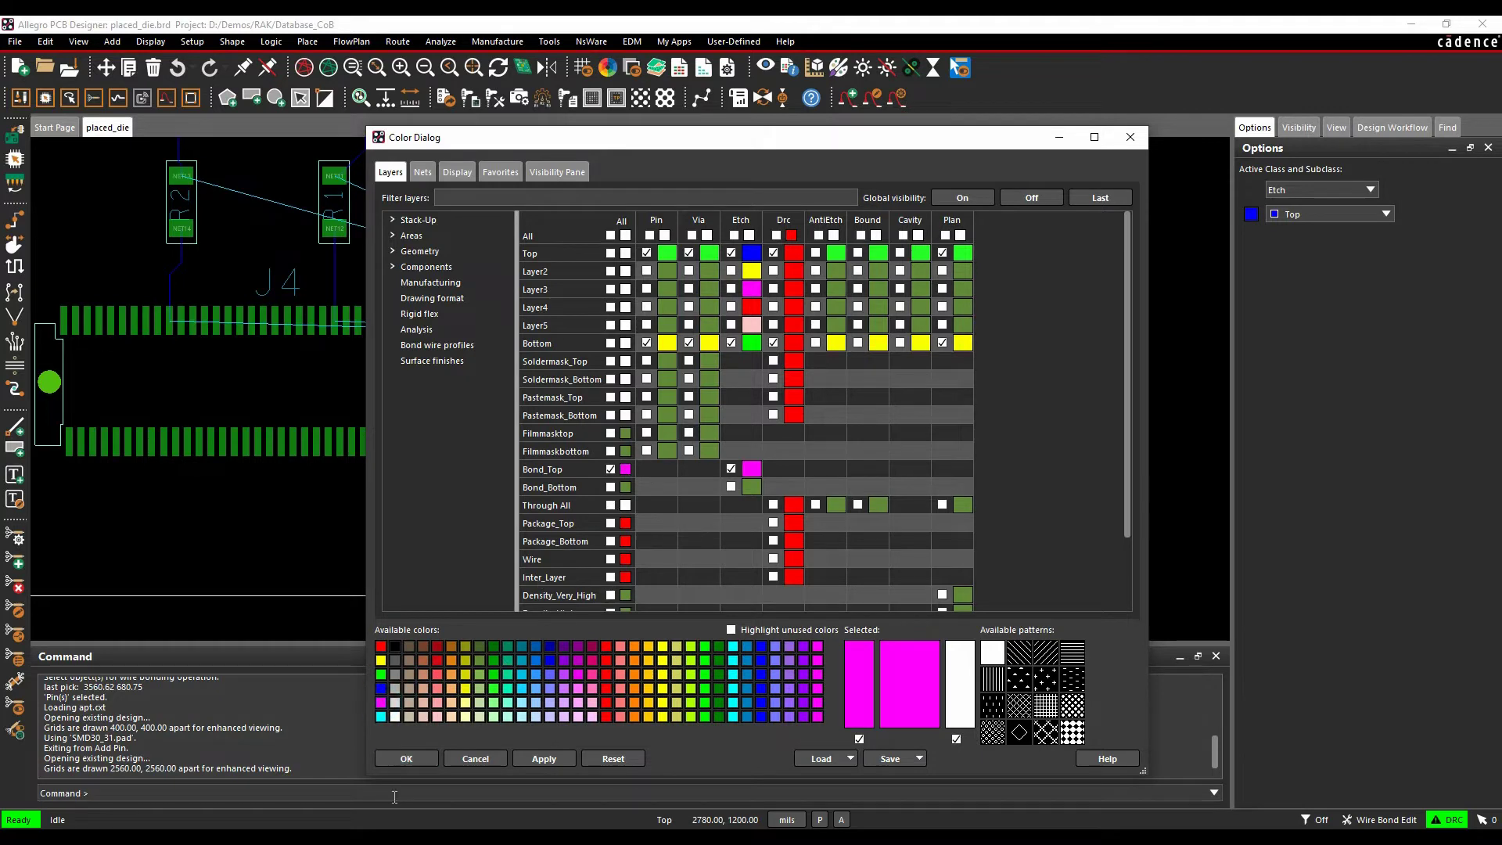
click(406, 758)
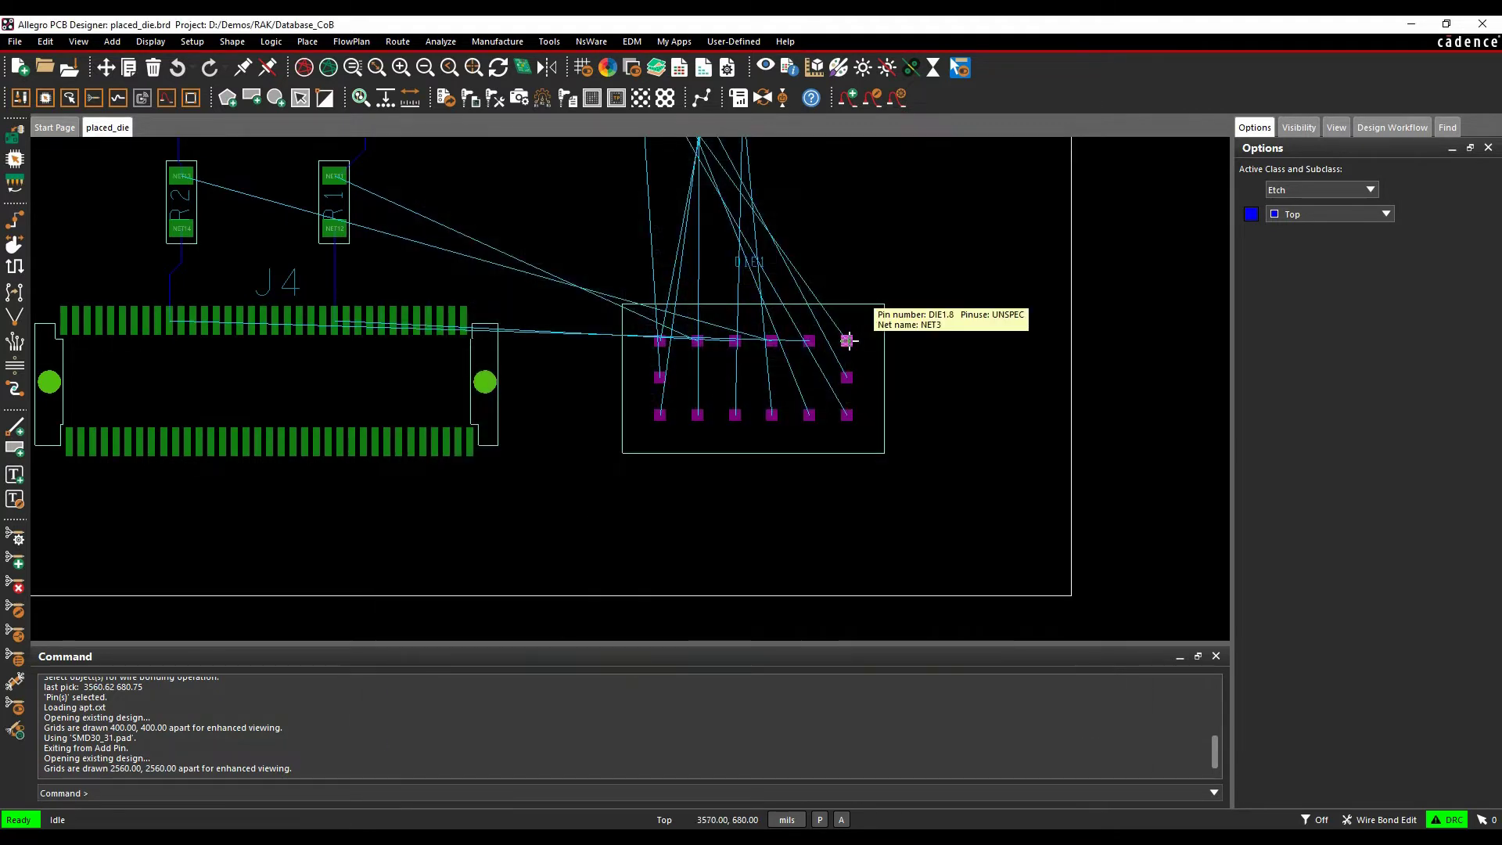
Look over the application modes without changing them, then bring up the Route > Wire Bond submenu.
mouse_move(849, 343)
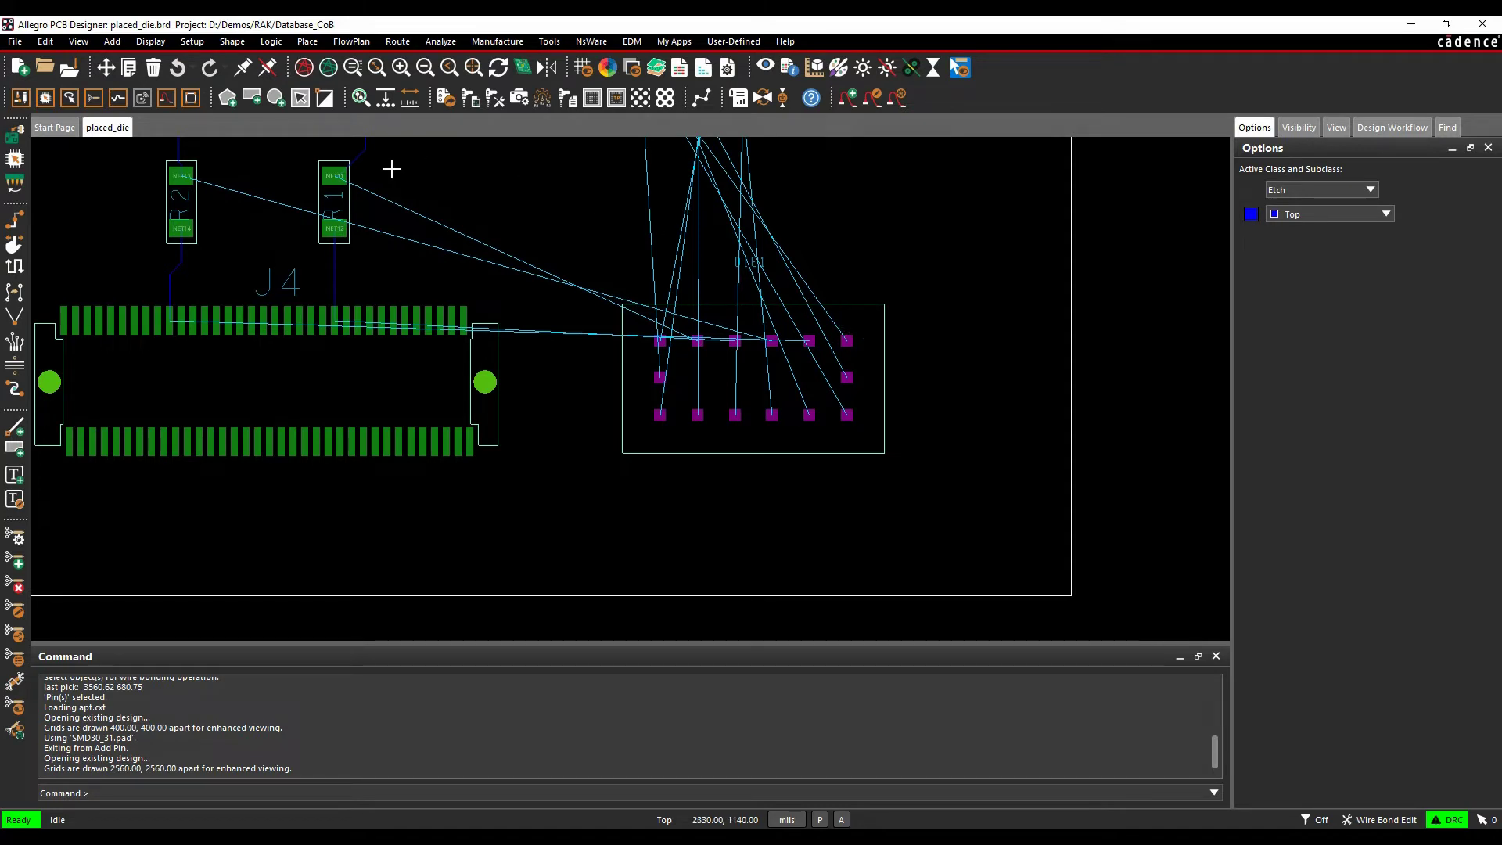
click(1384, 820)
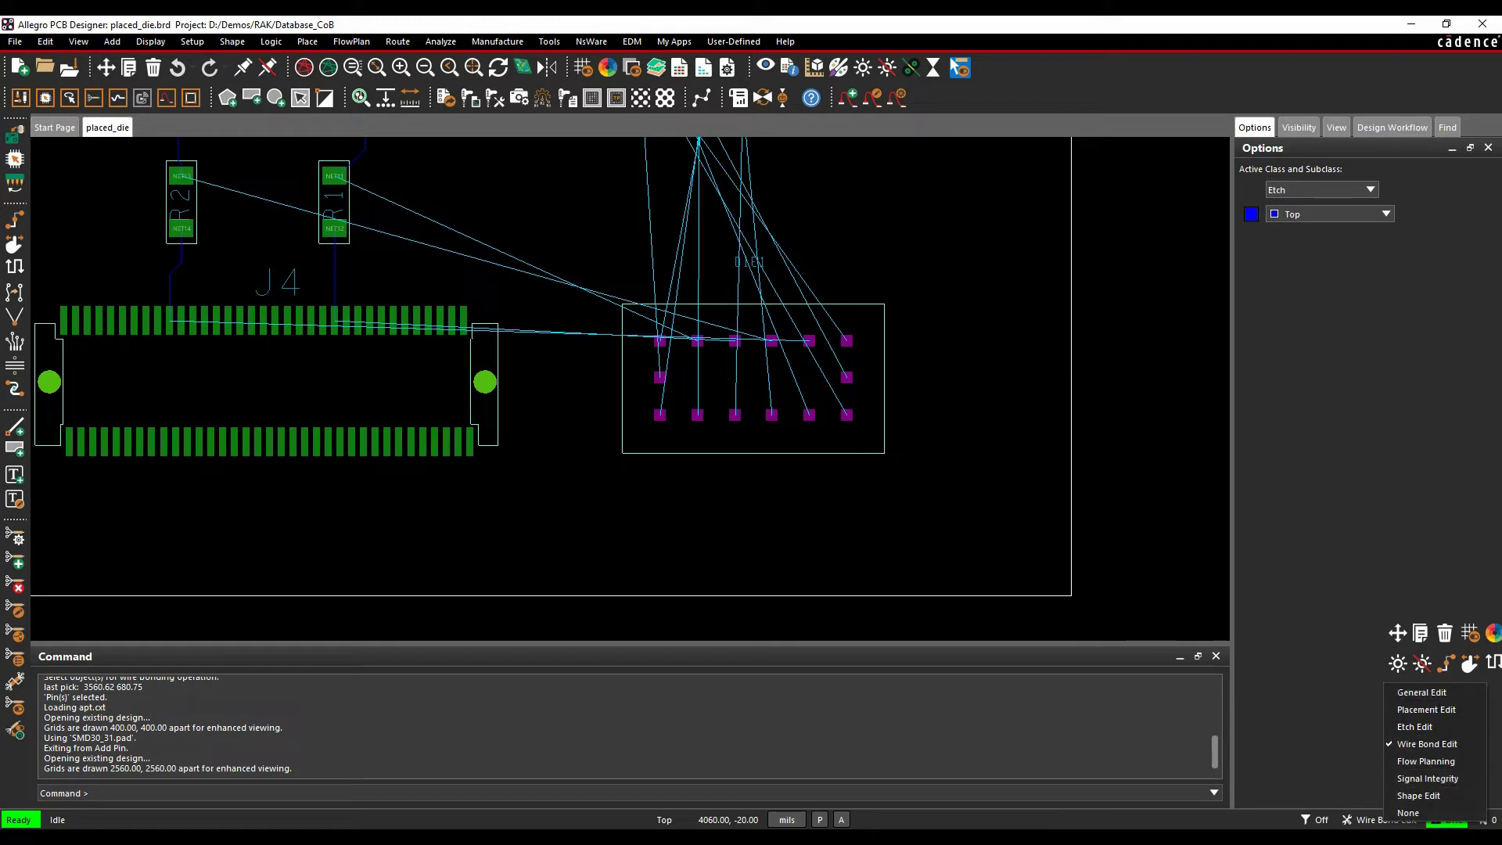
click(1114, 595)
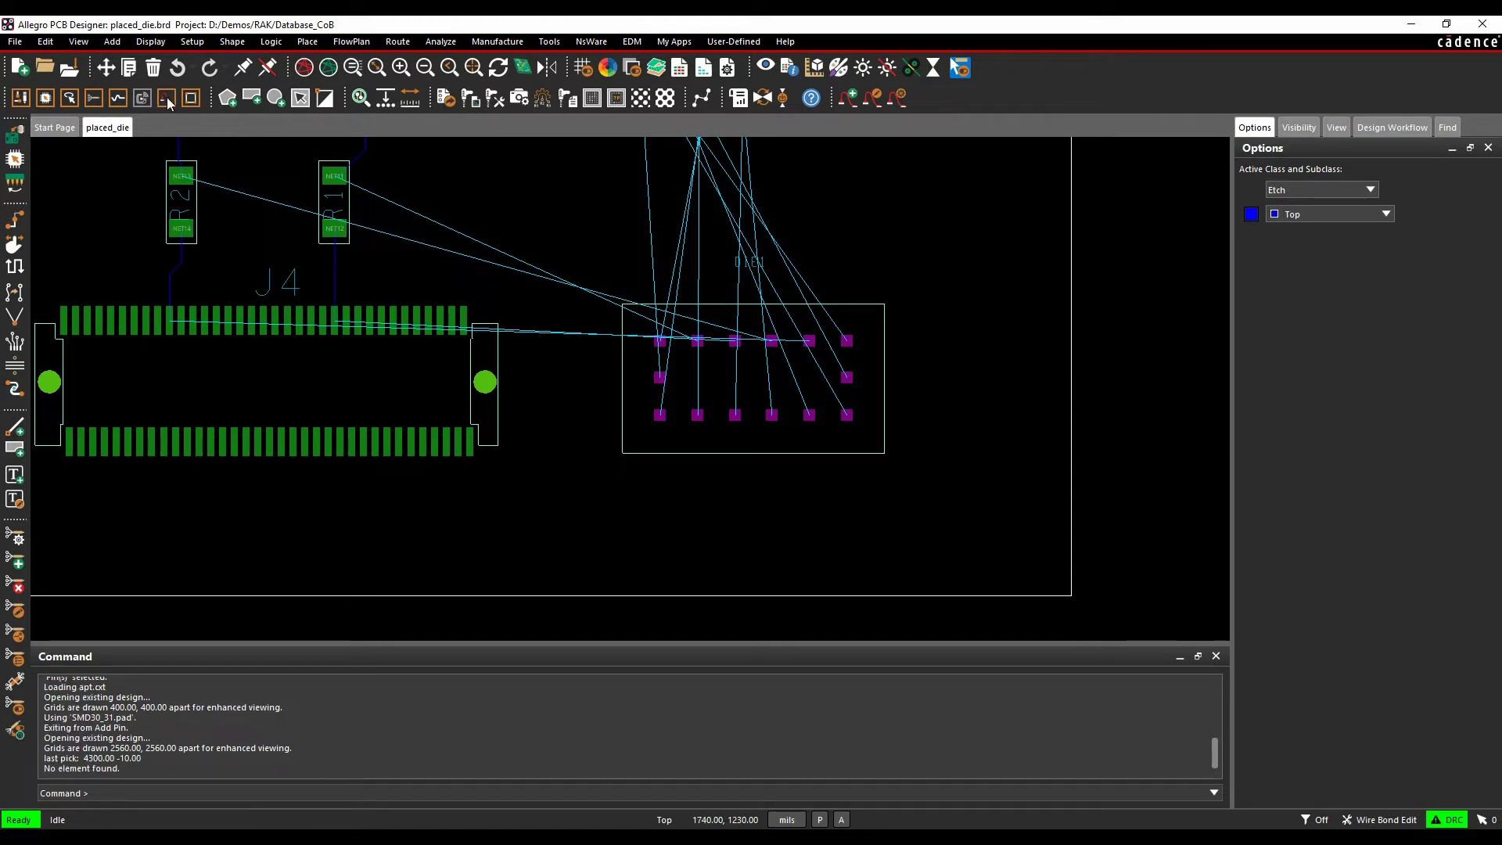
click(192, 42)
mouse_move(235, 77)
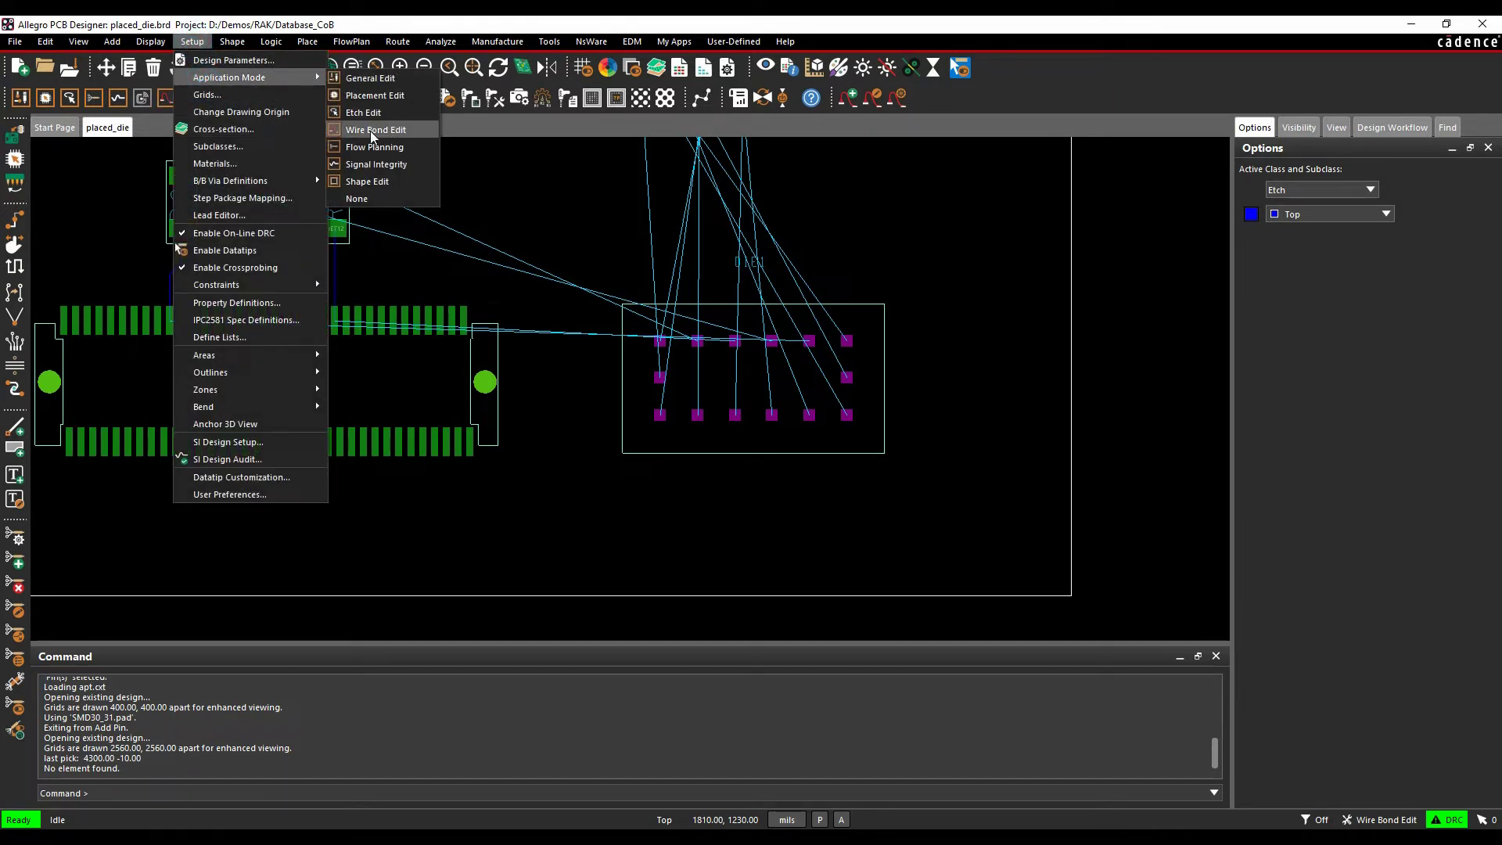
click(577, 192)
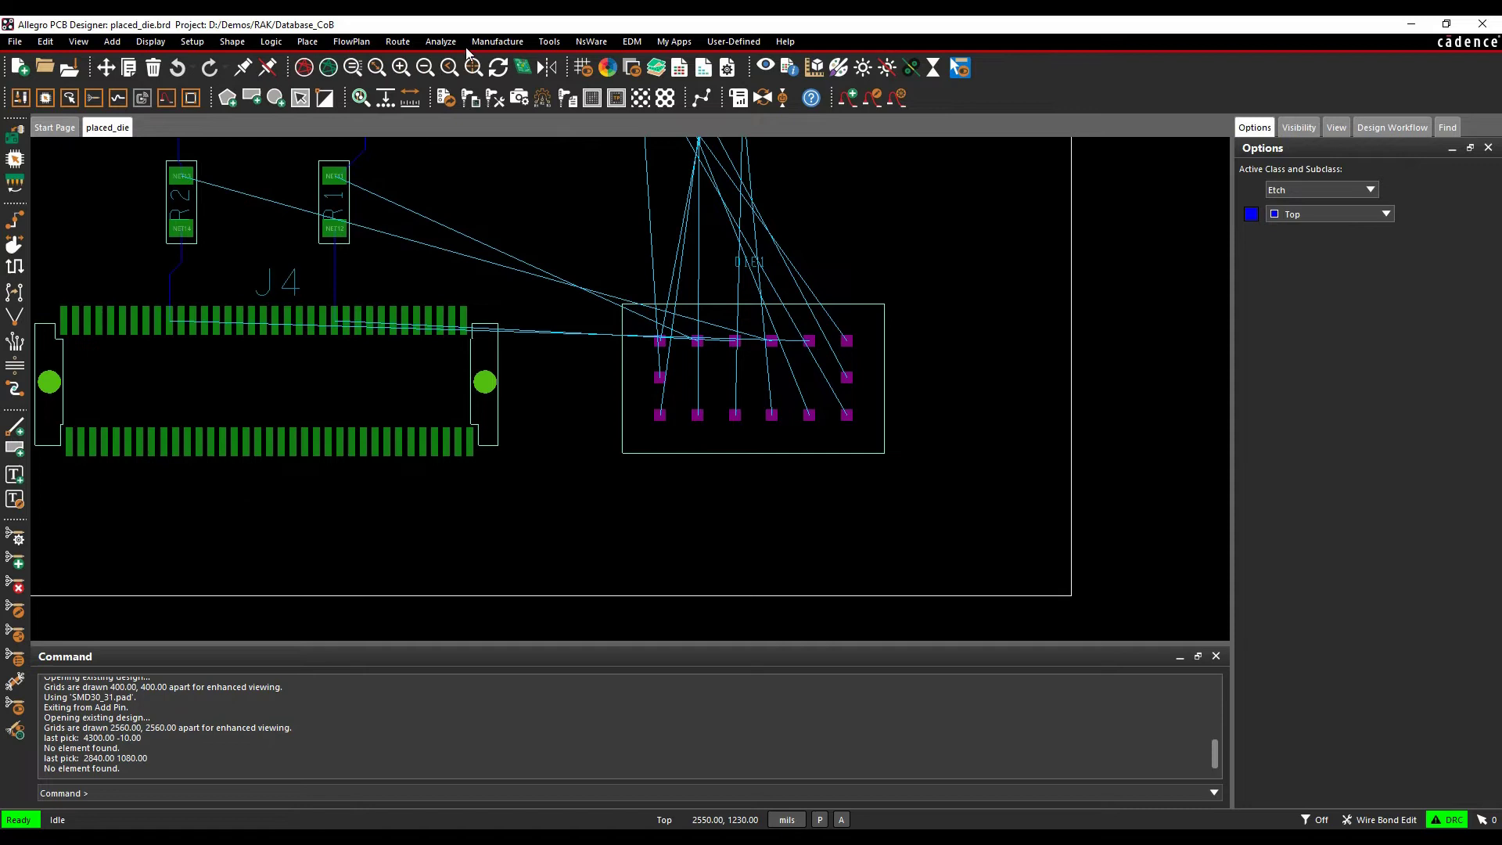
click(399, 42)
mouse_move(438, 215)
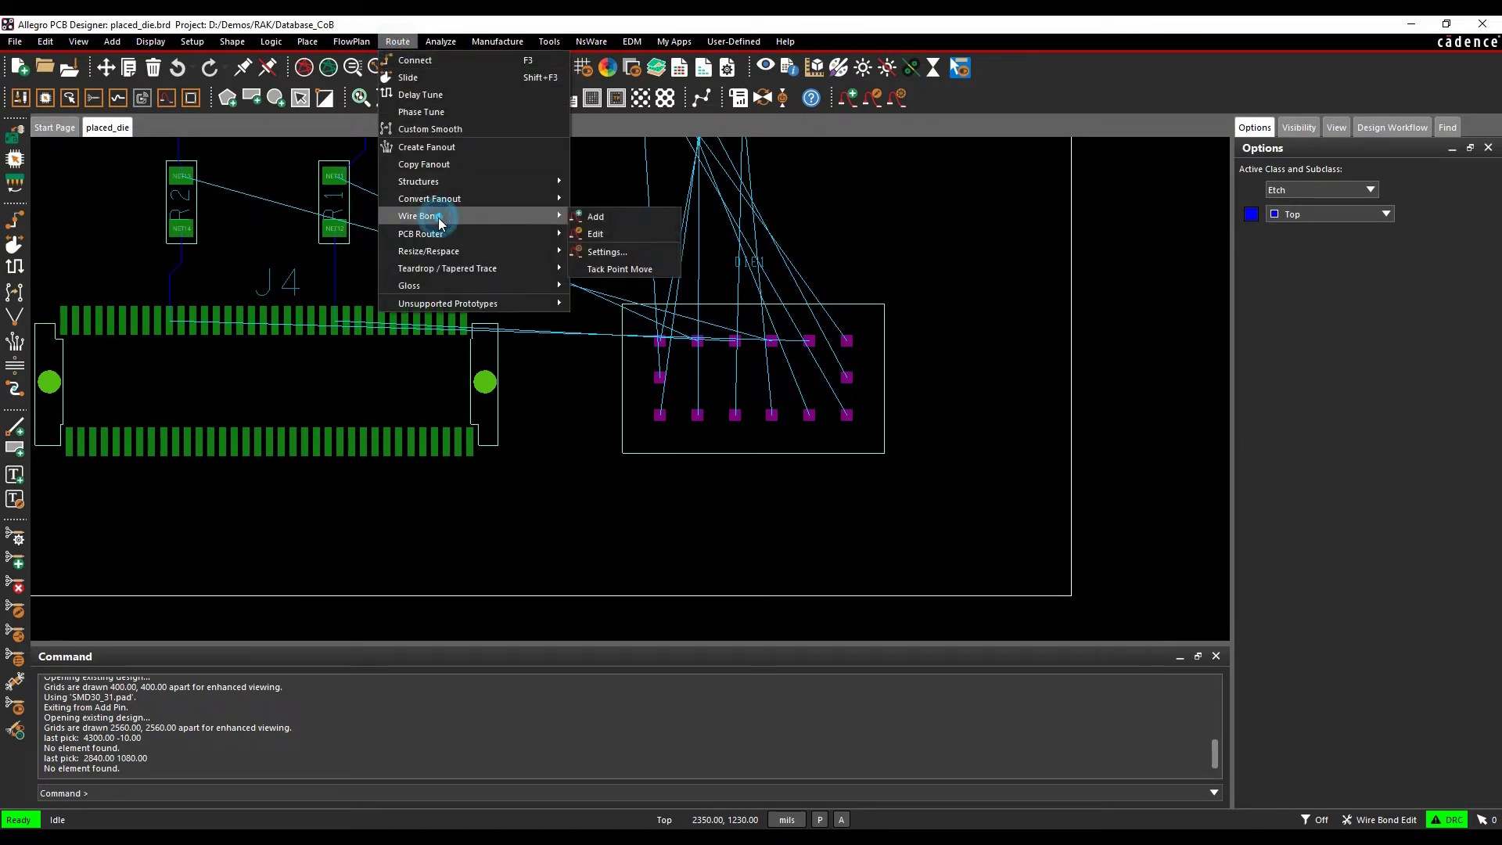
Set wire bond defaults: padstack BF1, Aligned with Wire, finger labels prefixed BF starting at BF1.
click(615, 256)
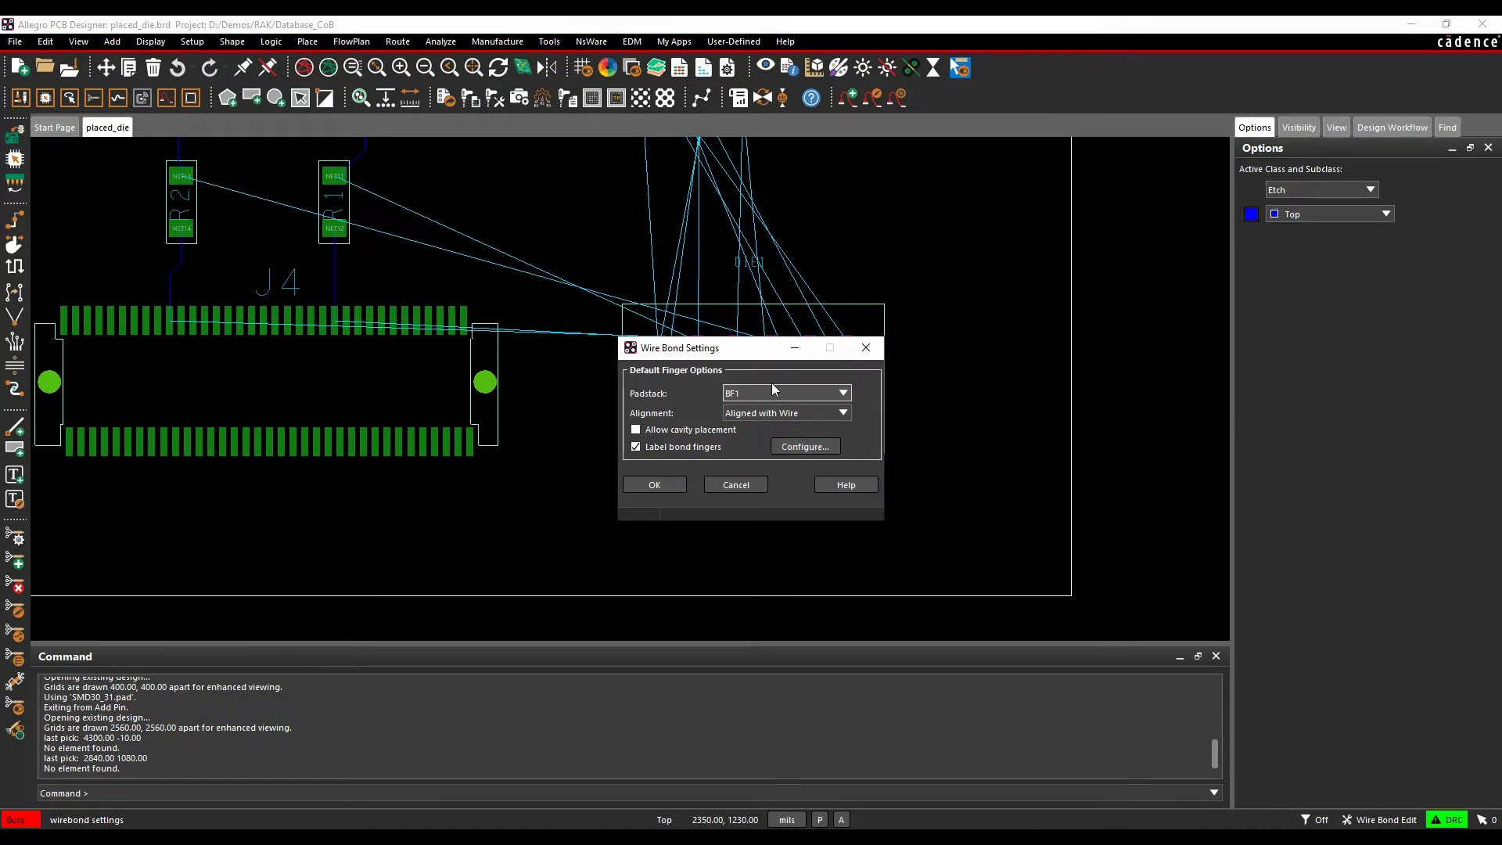
click(819, 413)
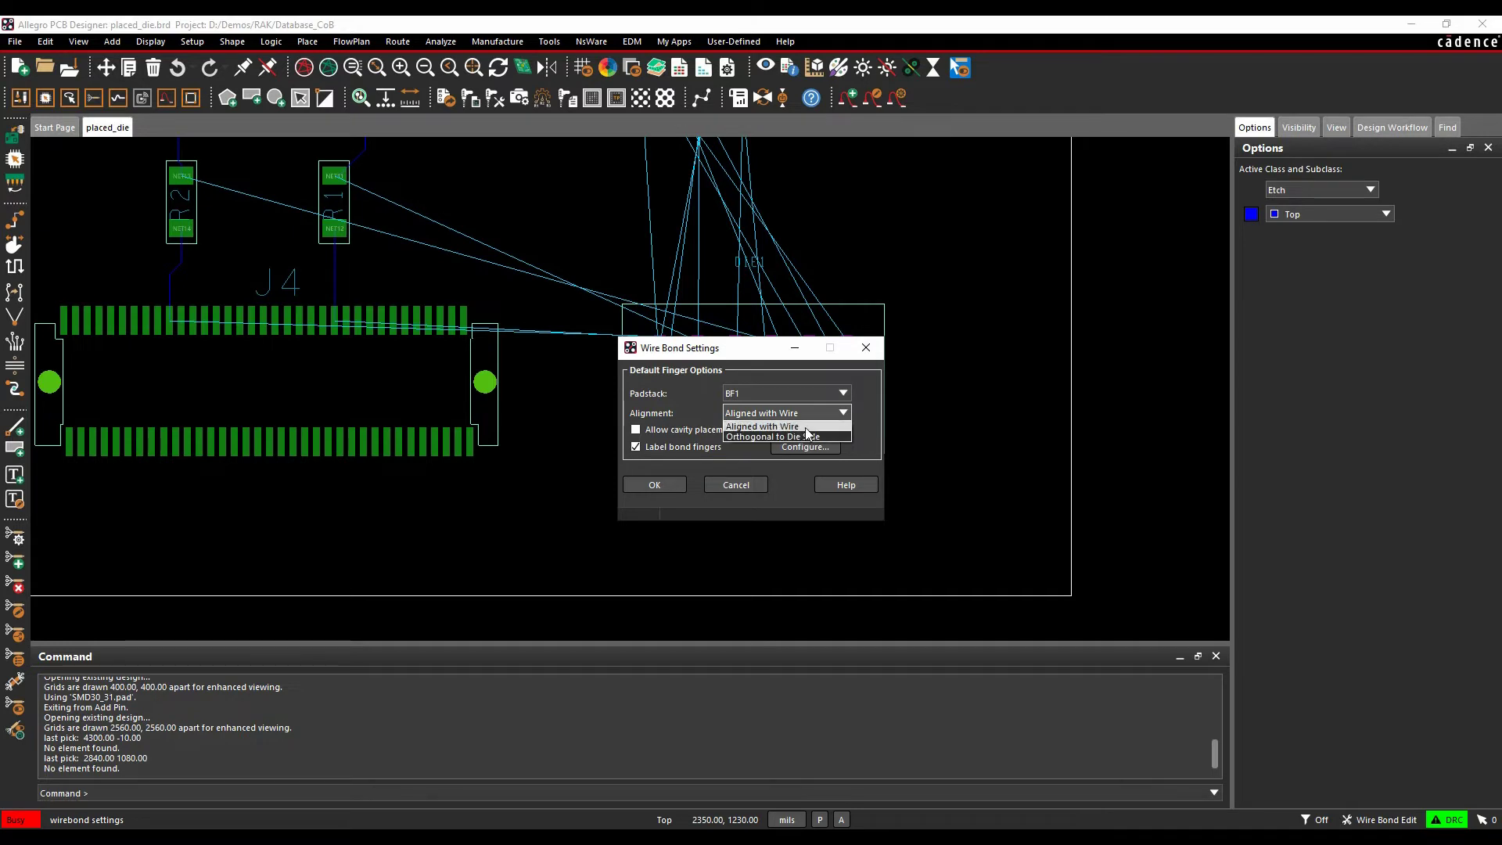
click(774, 426)
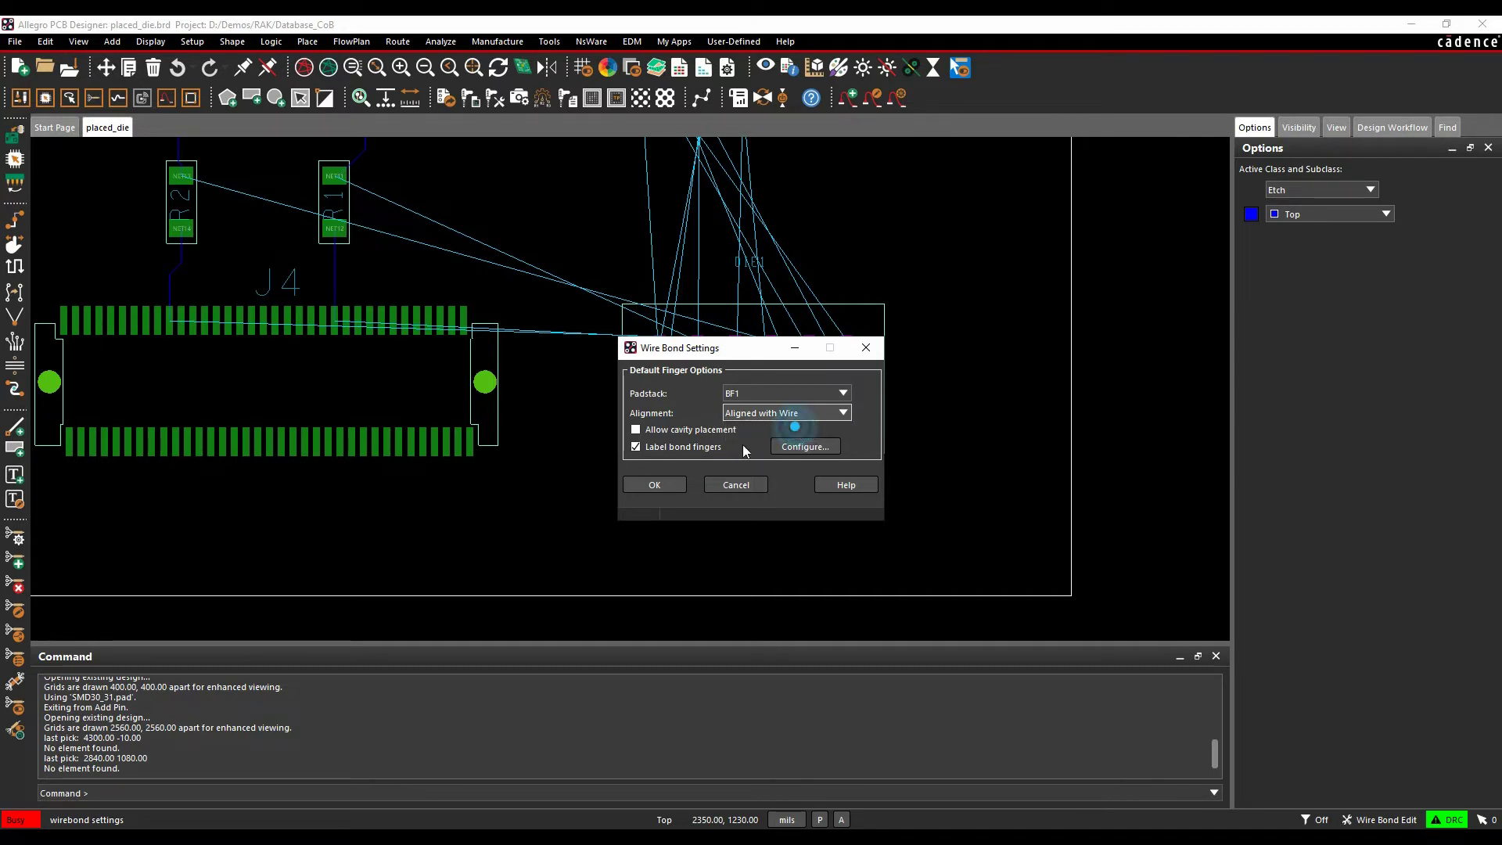
click(815, 450)
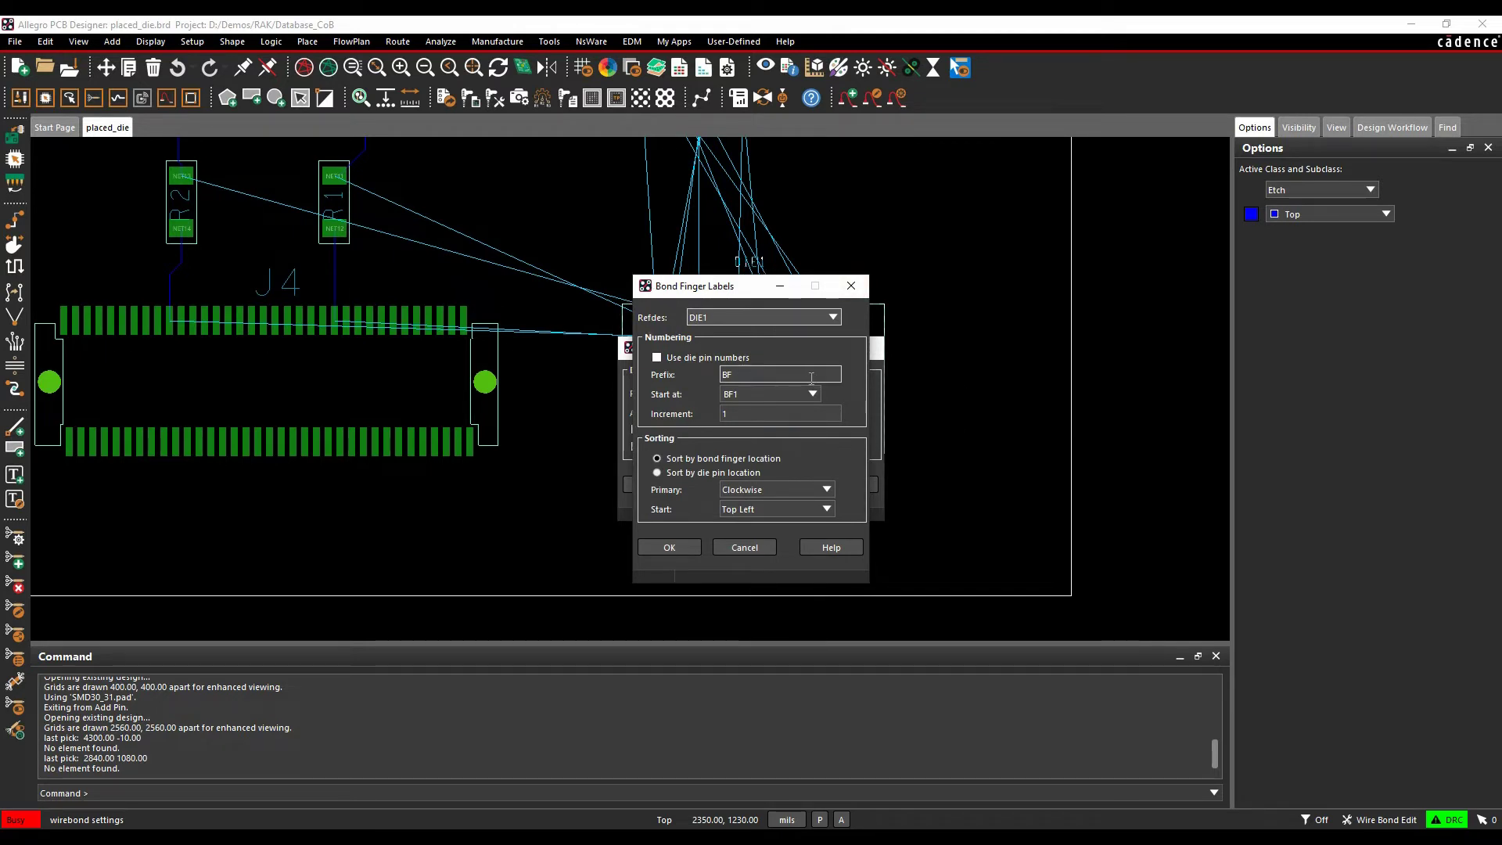
click(671, 547)
click(657, 484)
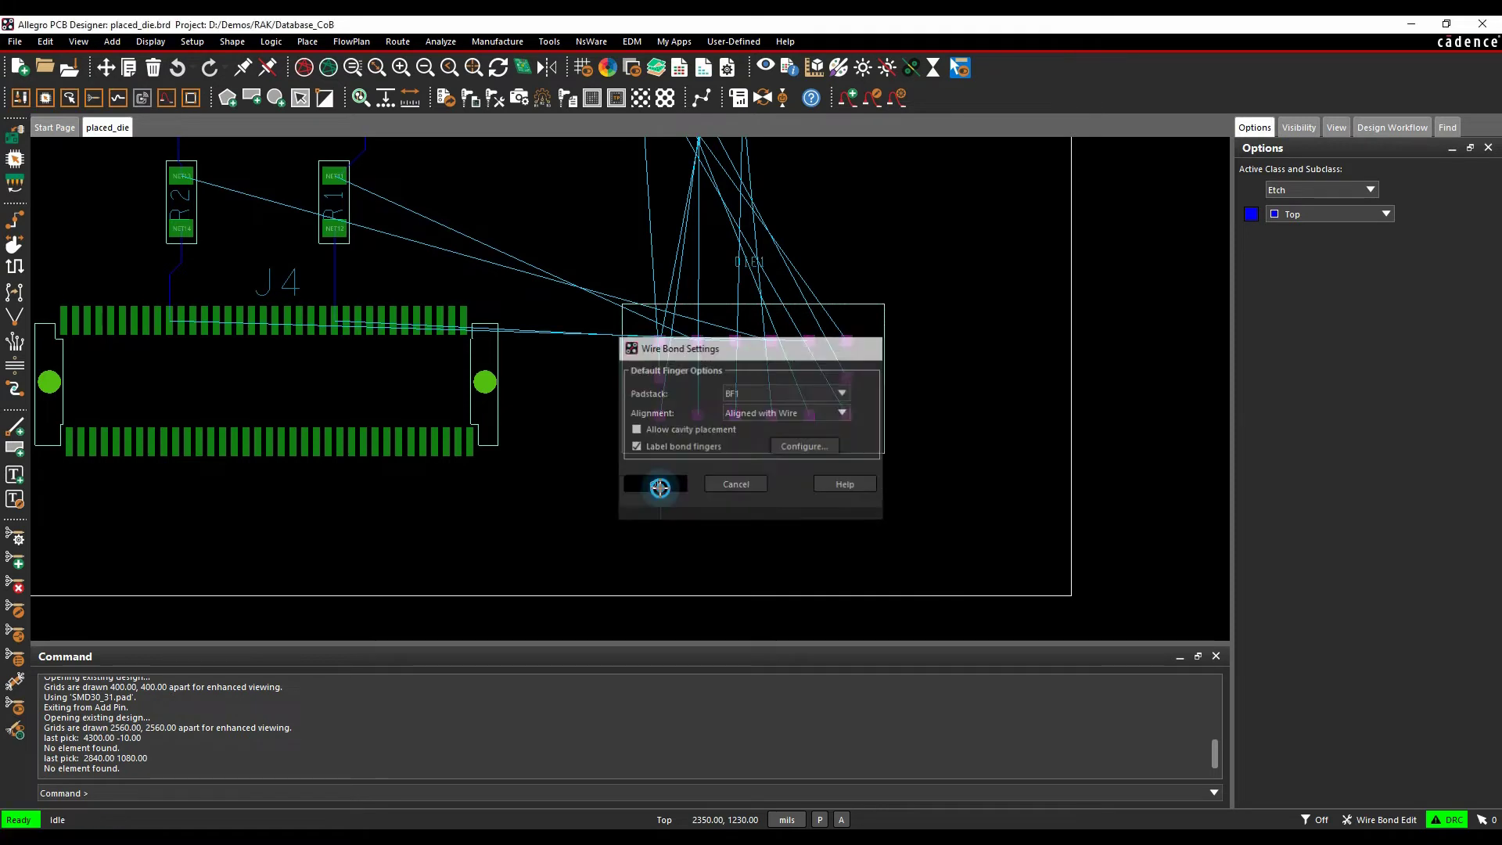
With Wire Bond > Add, bond the top-right, right-middle, bottom-right and a bottom-row die pin to outside fingers.
click(410, 41)
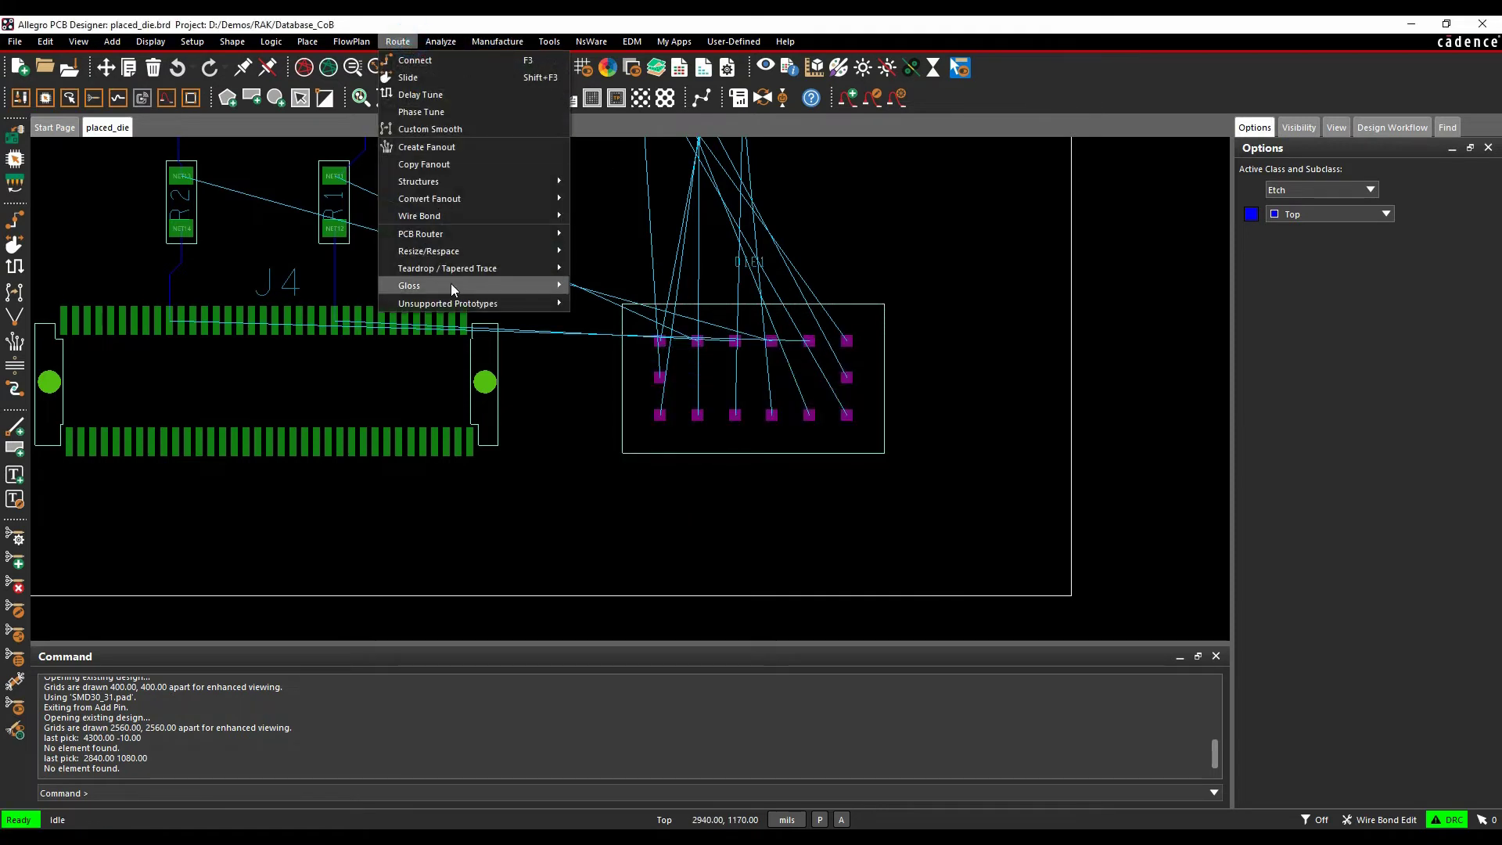
mouse_move(469, 216)
click(599, 217)
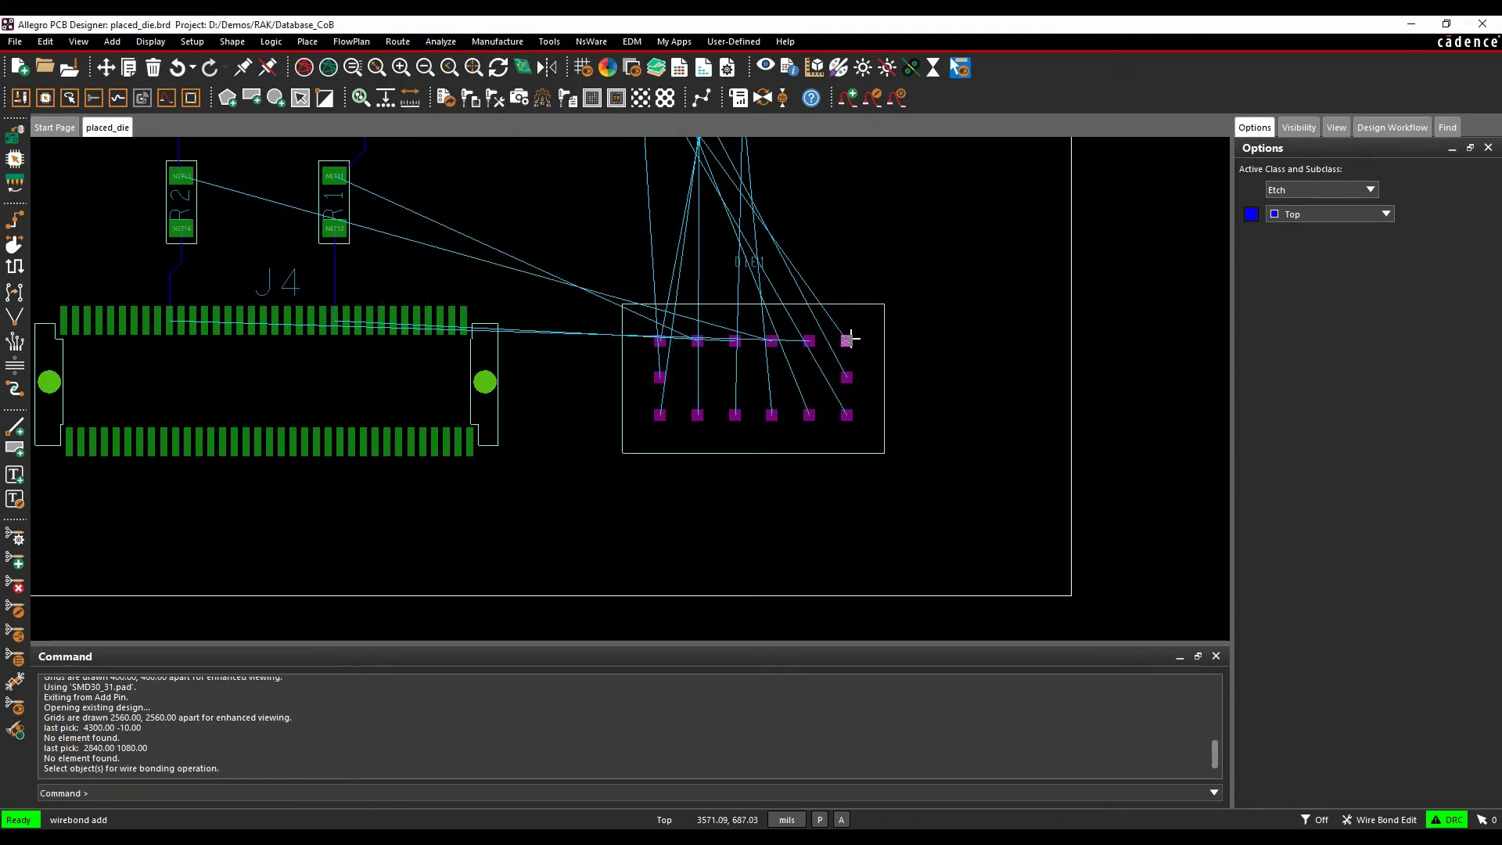
click(849, 339)
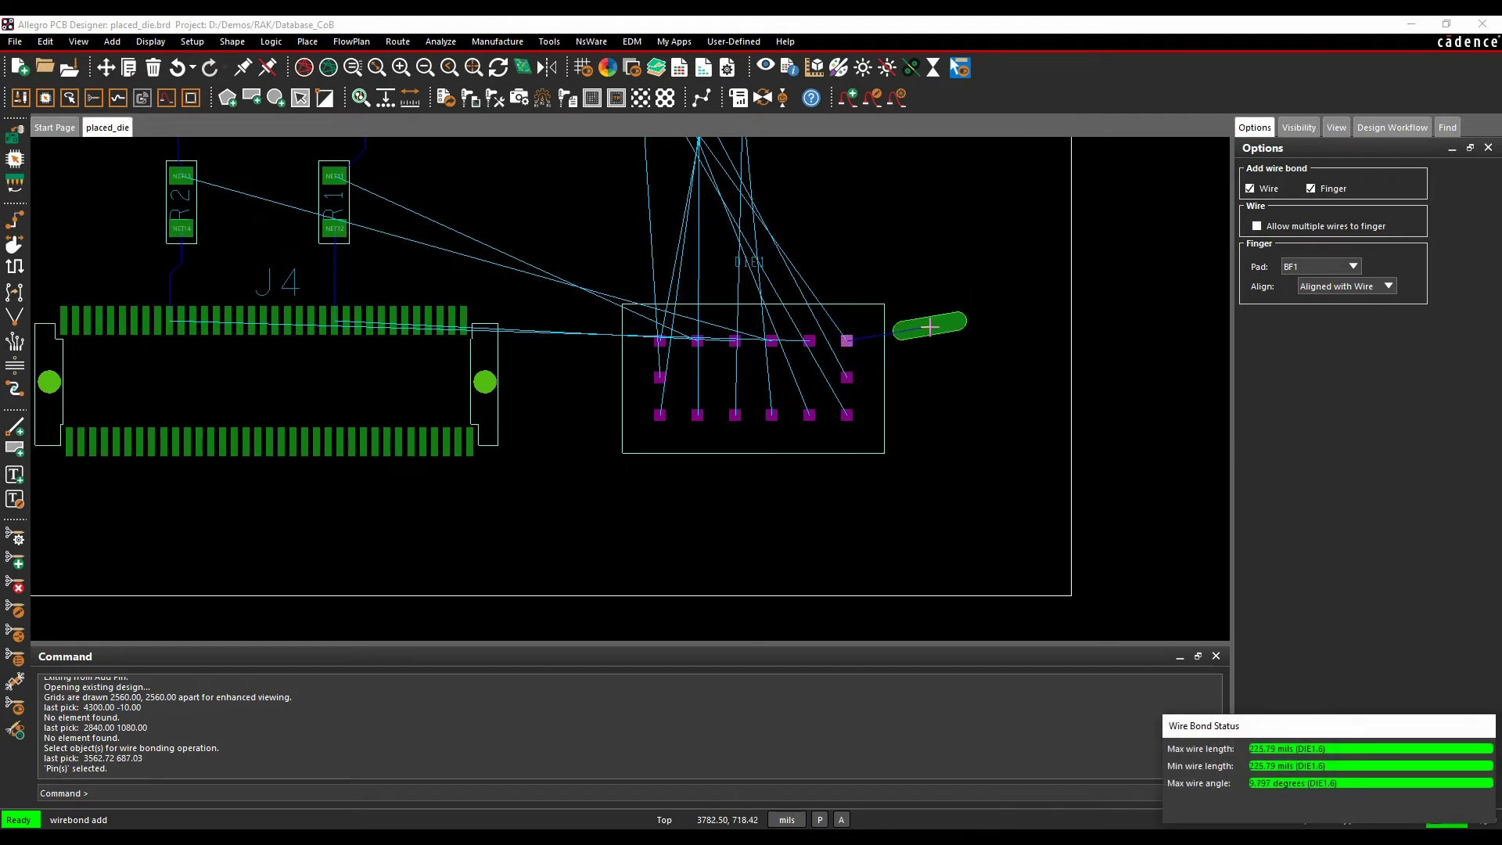
click(937, 317)
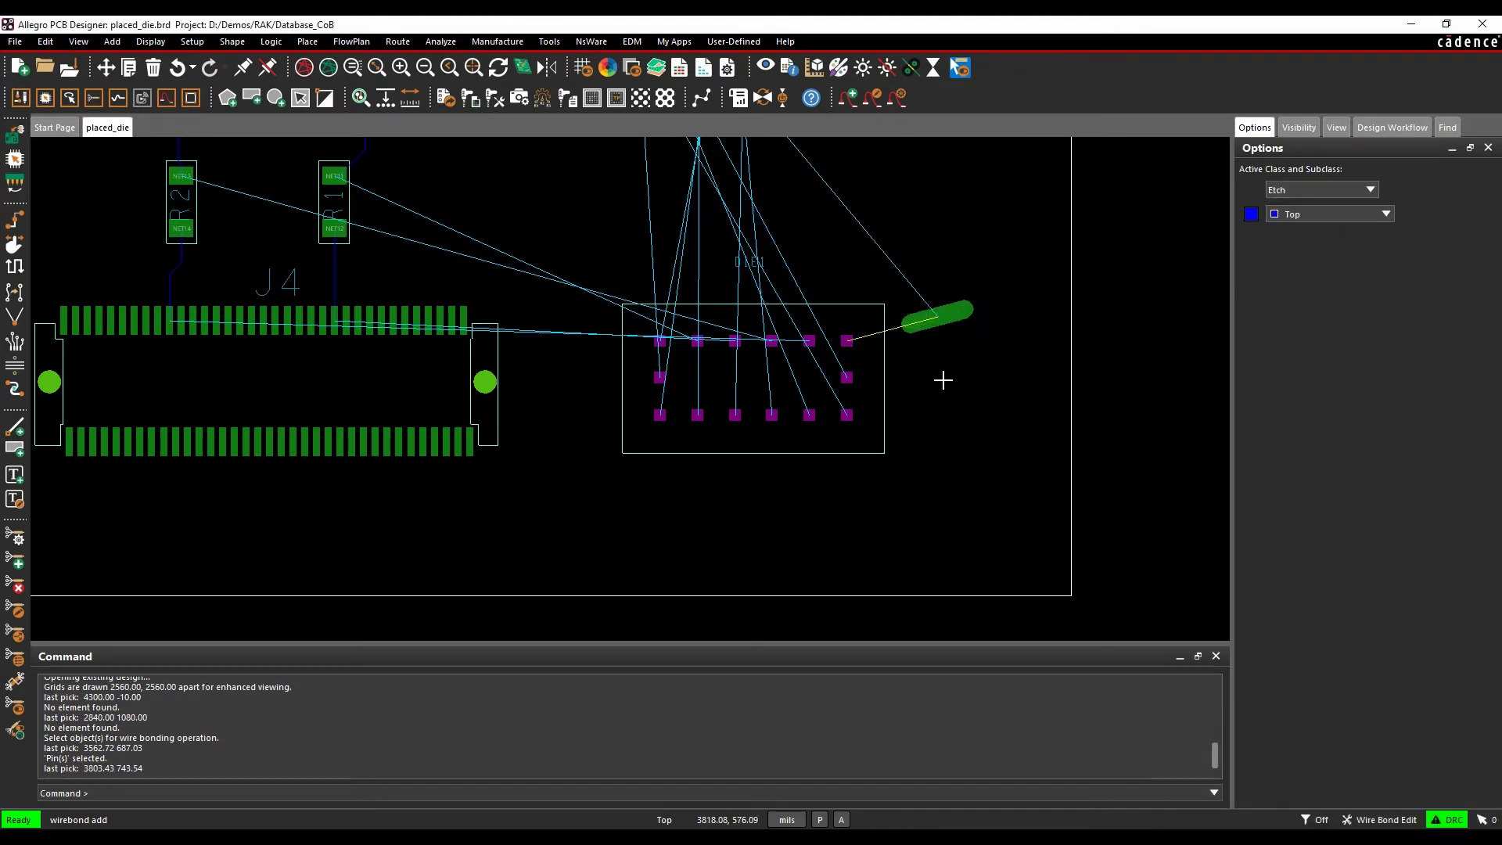
click(849, 376)
click(937, 375)
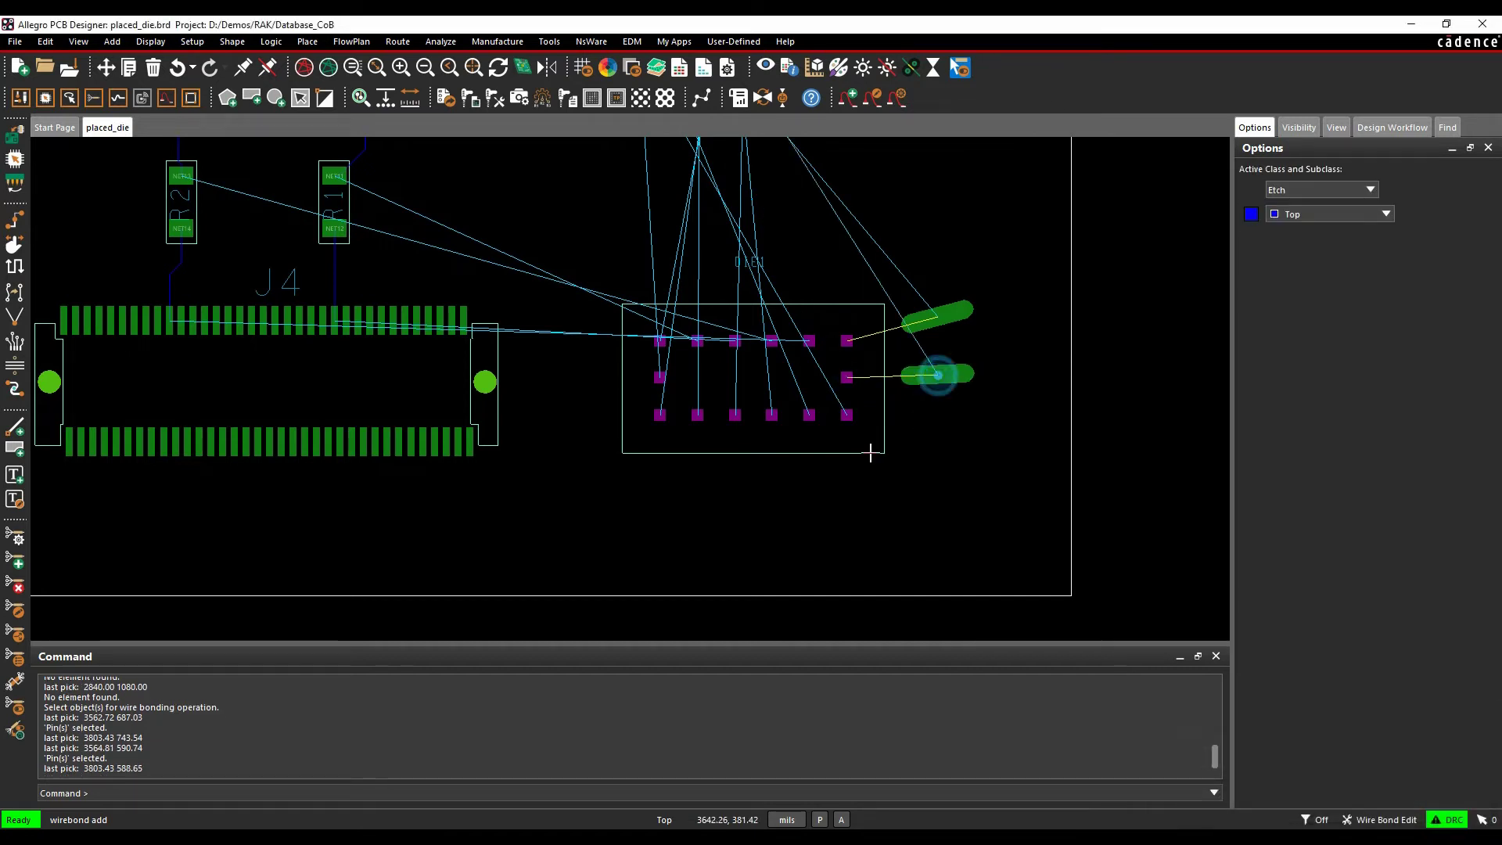
click(849, 415)
click(939, 466)
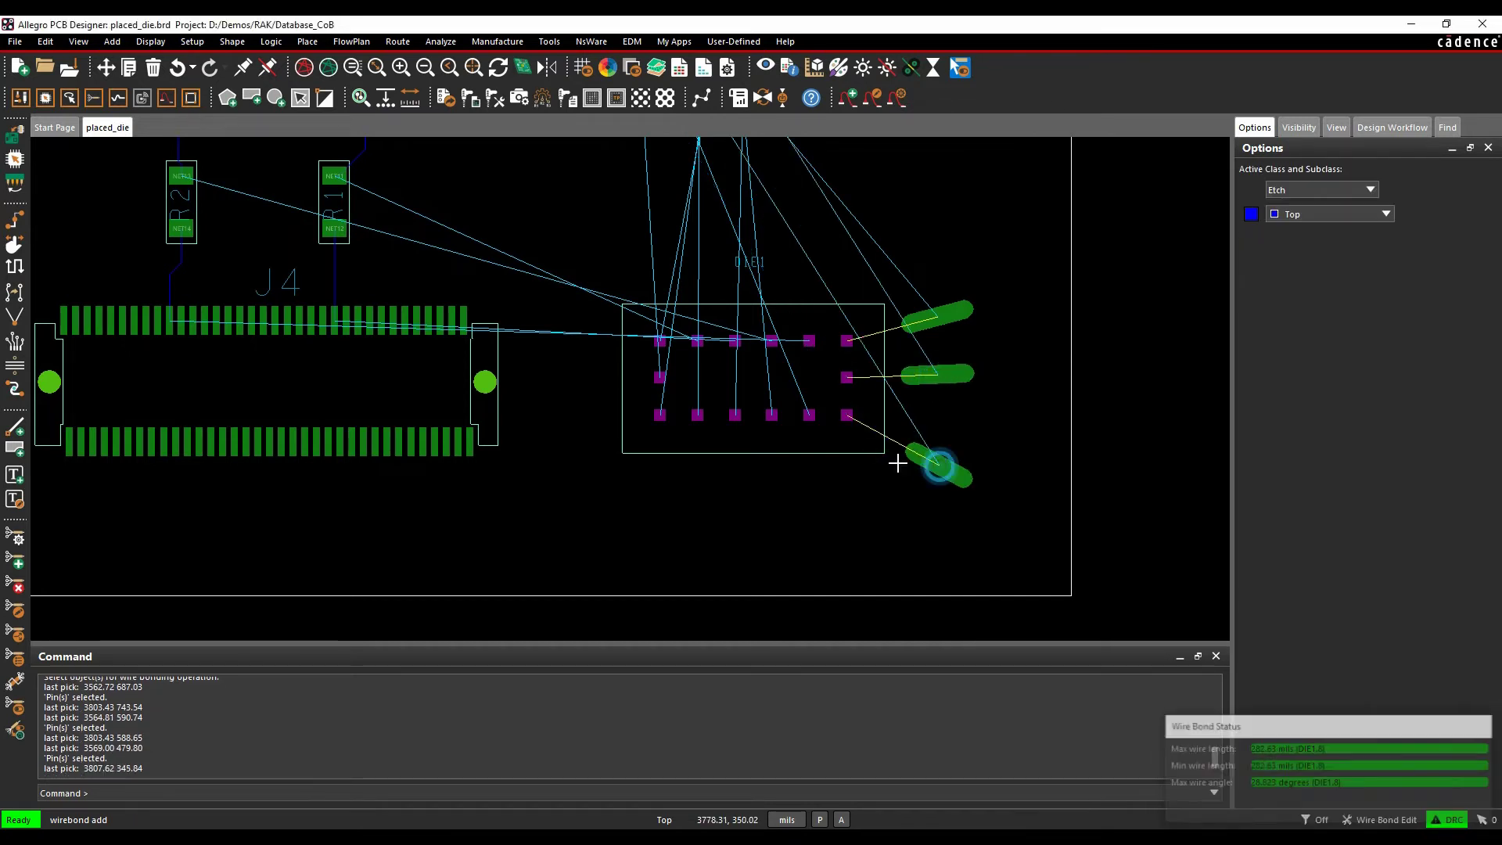
click(810, 415)
click(812, 501)
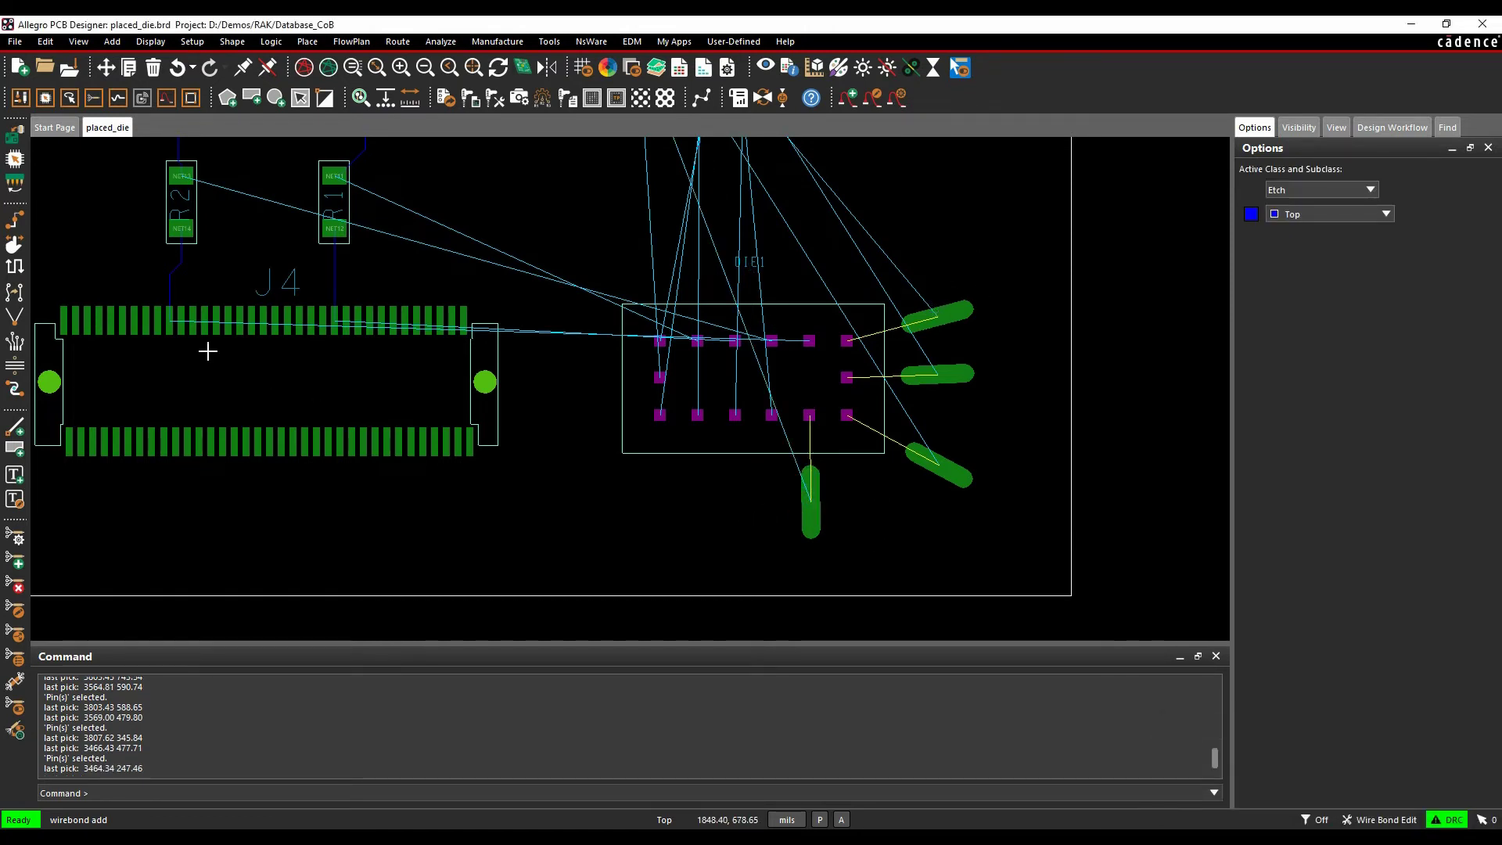
right_click(487, 237)
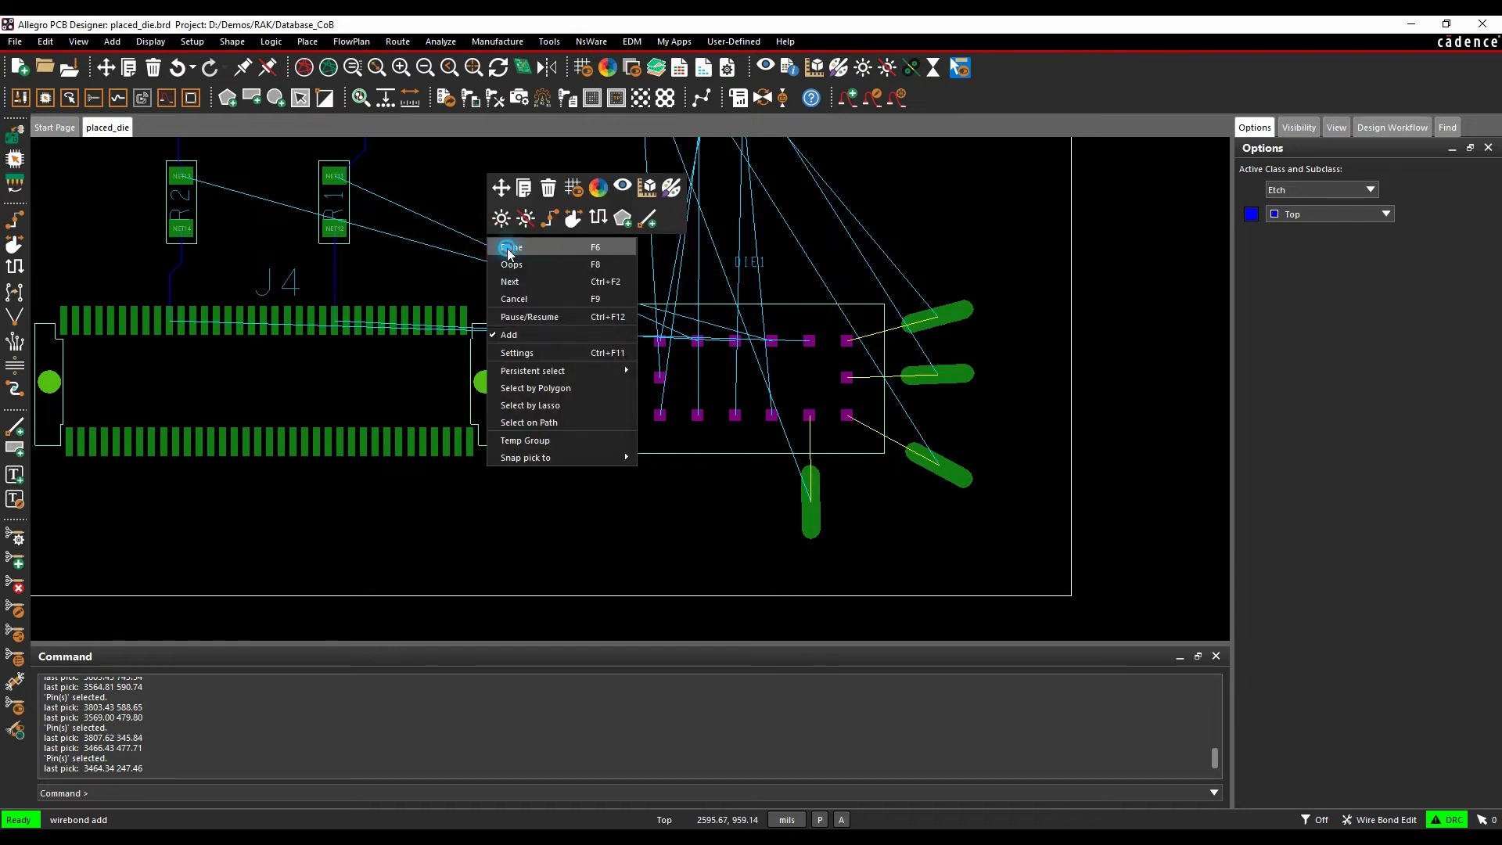
click(512, 247)
click(522, 67)
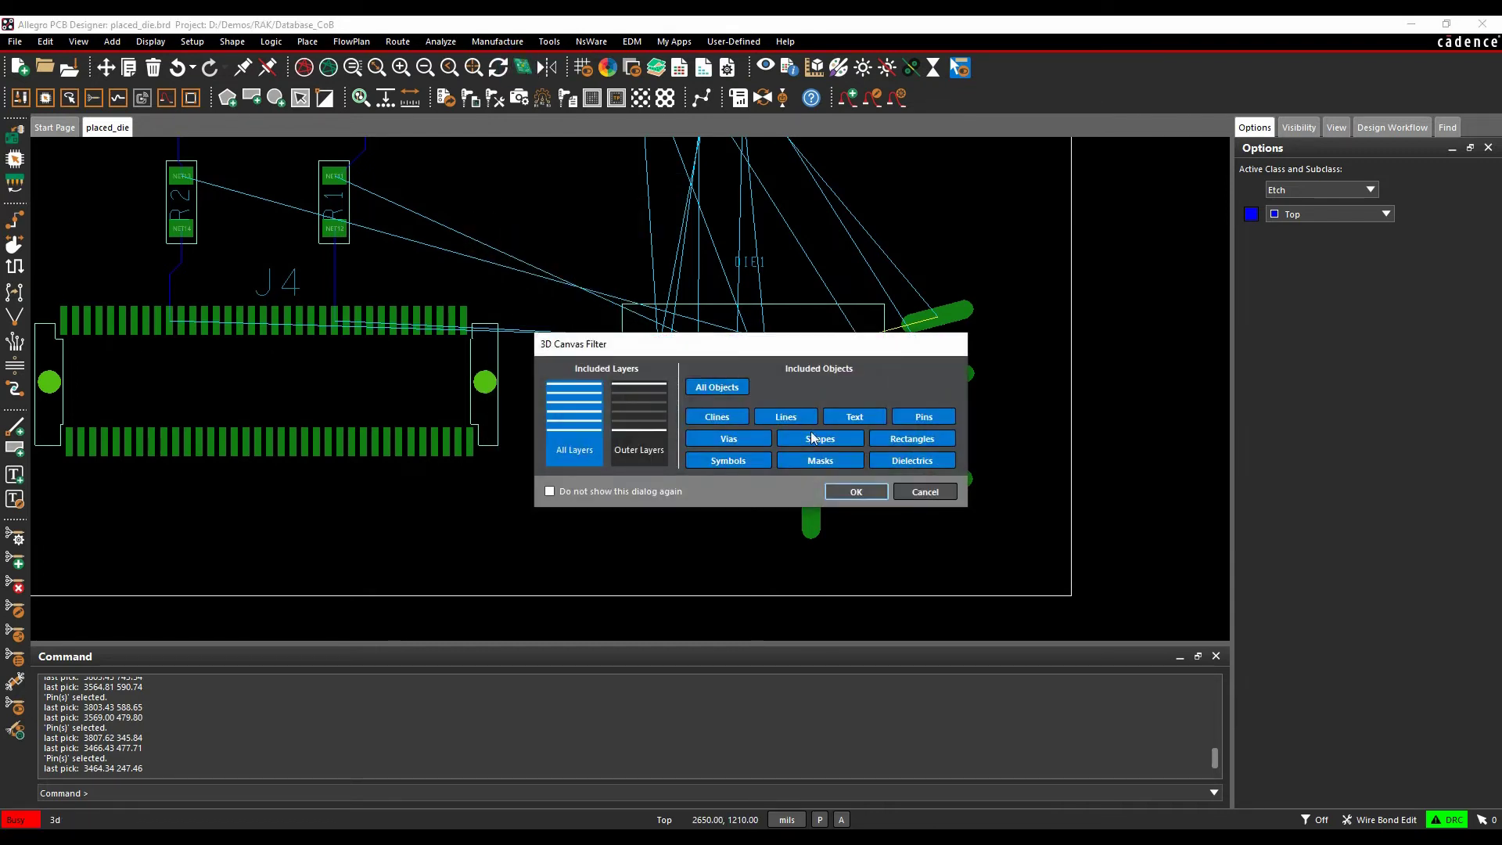
click(856, 491)
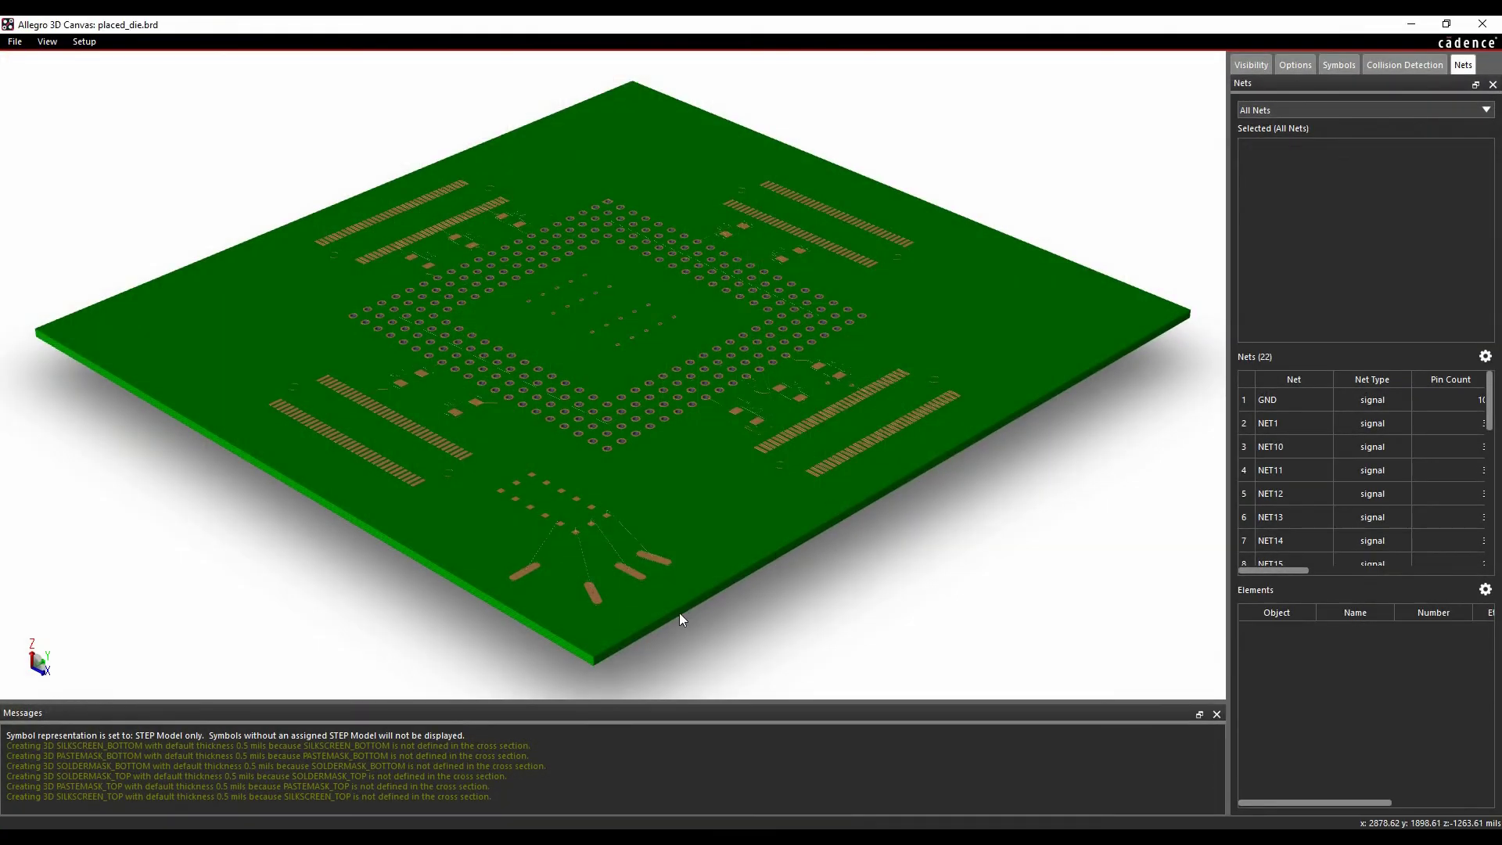
scroll(650, 606, up, 3)
middle_drag(624, 596, 689, 302)
scroll(619, 416, down, 3)
drag(618, 416, 626, 374)
scroll(594, 359, up, 3)
scroll(784, 470, down, 2)
scroll(753, 439, up, 2)
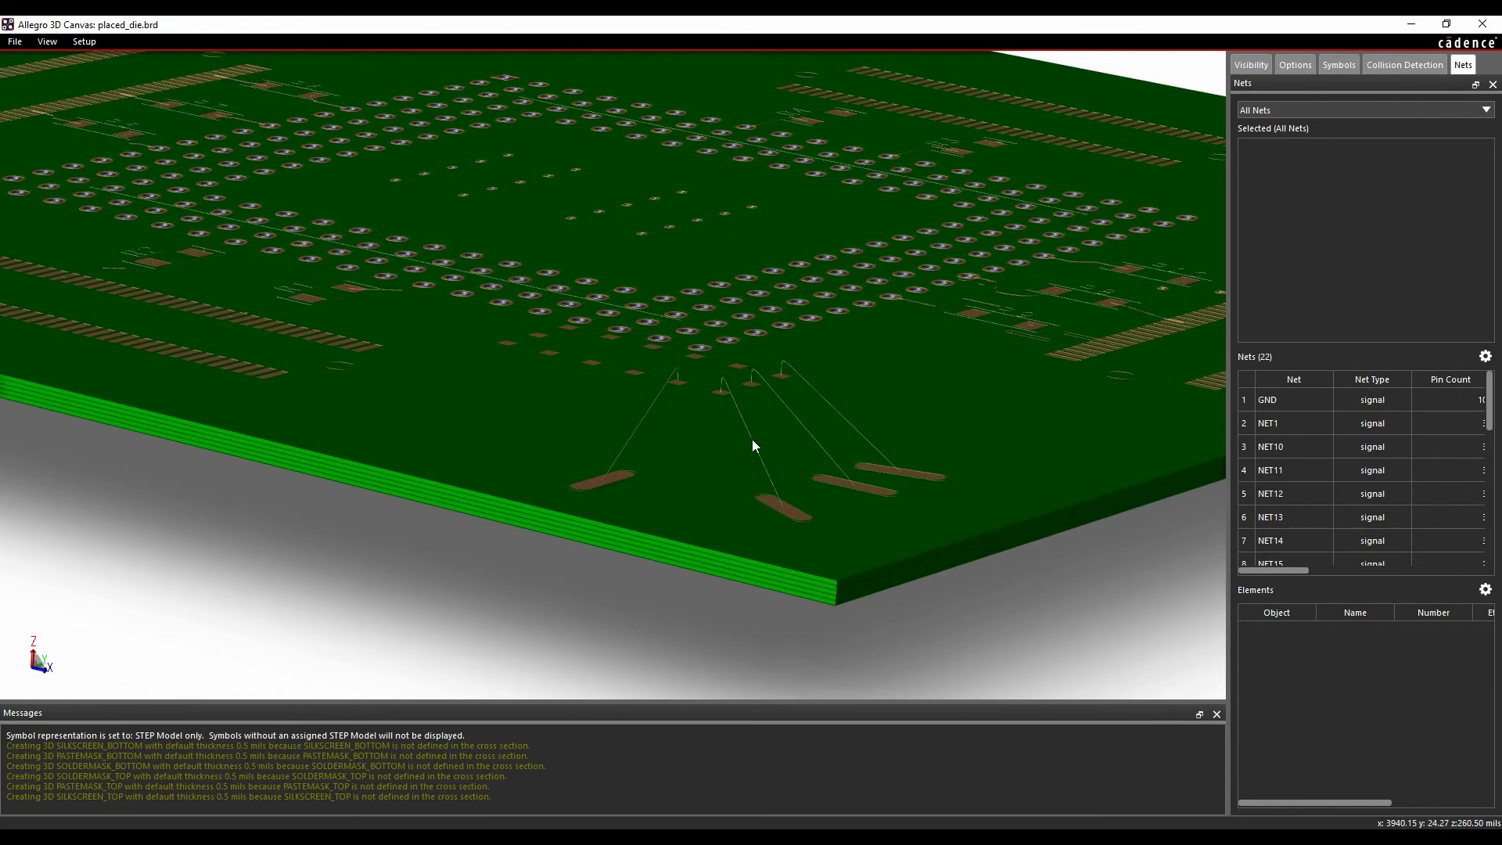
scroll(754, 435, down, 2)
scroll(756, 440, up, 3)
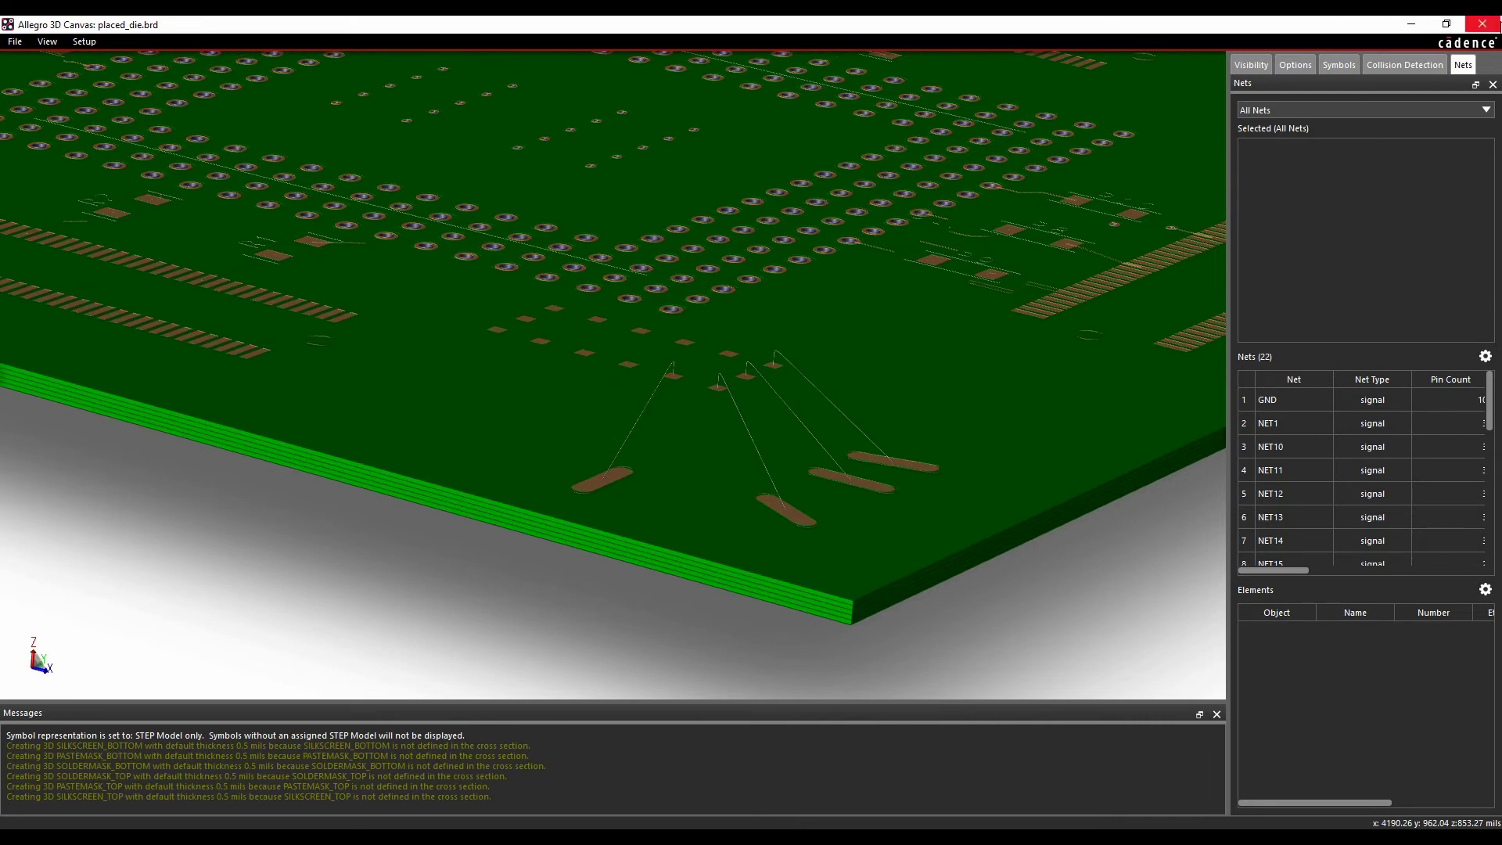
click(1483, 24)
click(625, 537)
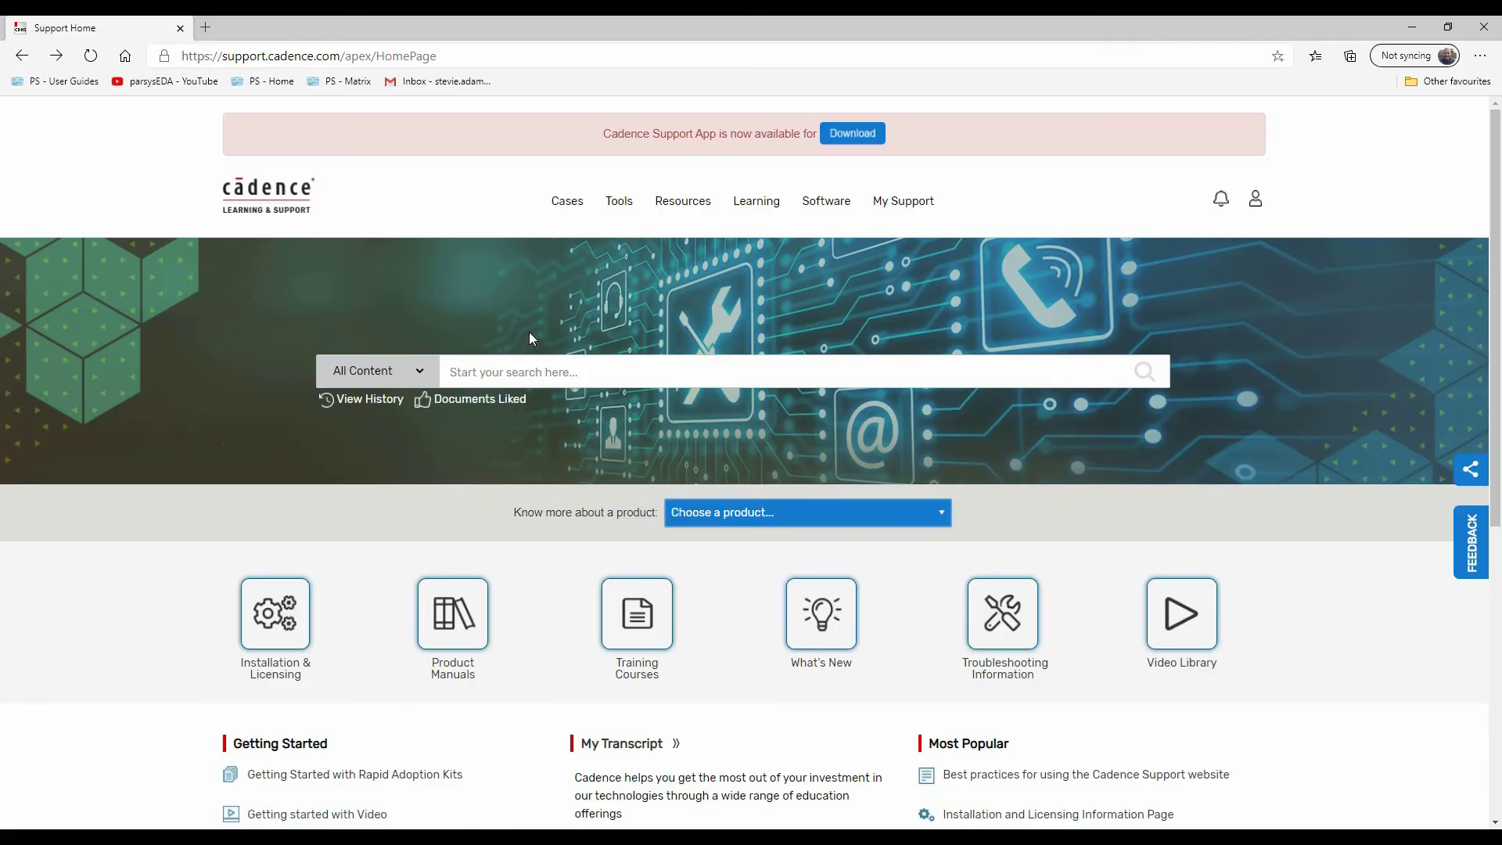
Search Rapid Adoption Kits for chip on board and scroll the CoB kit to its Database_CoB.zip attachment.
mouse_move(691, 209)
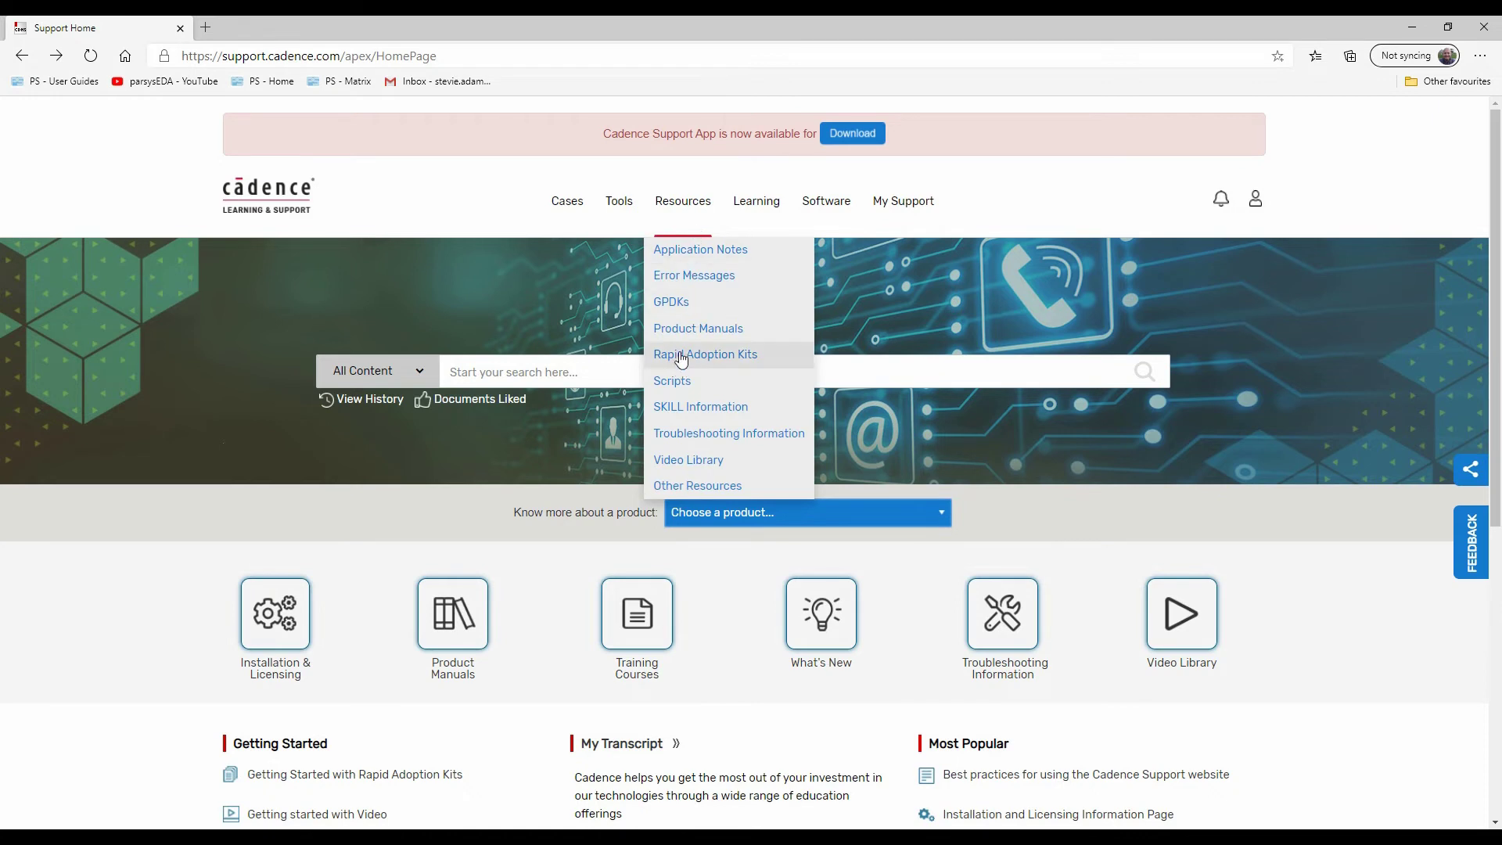
click(721, 361)
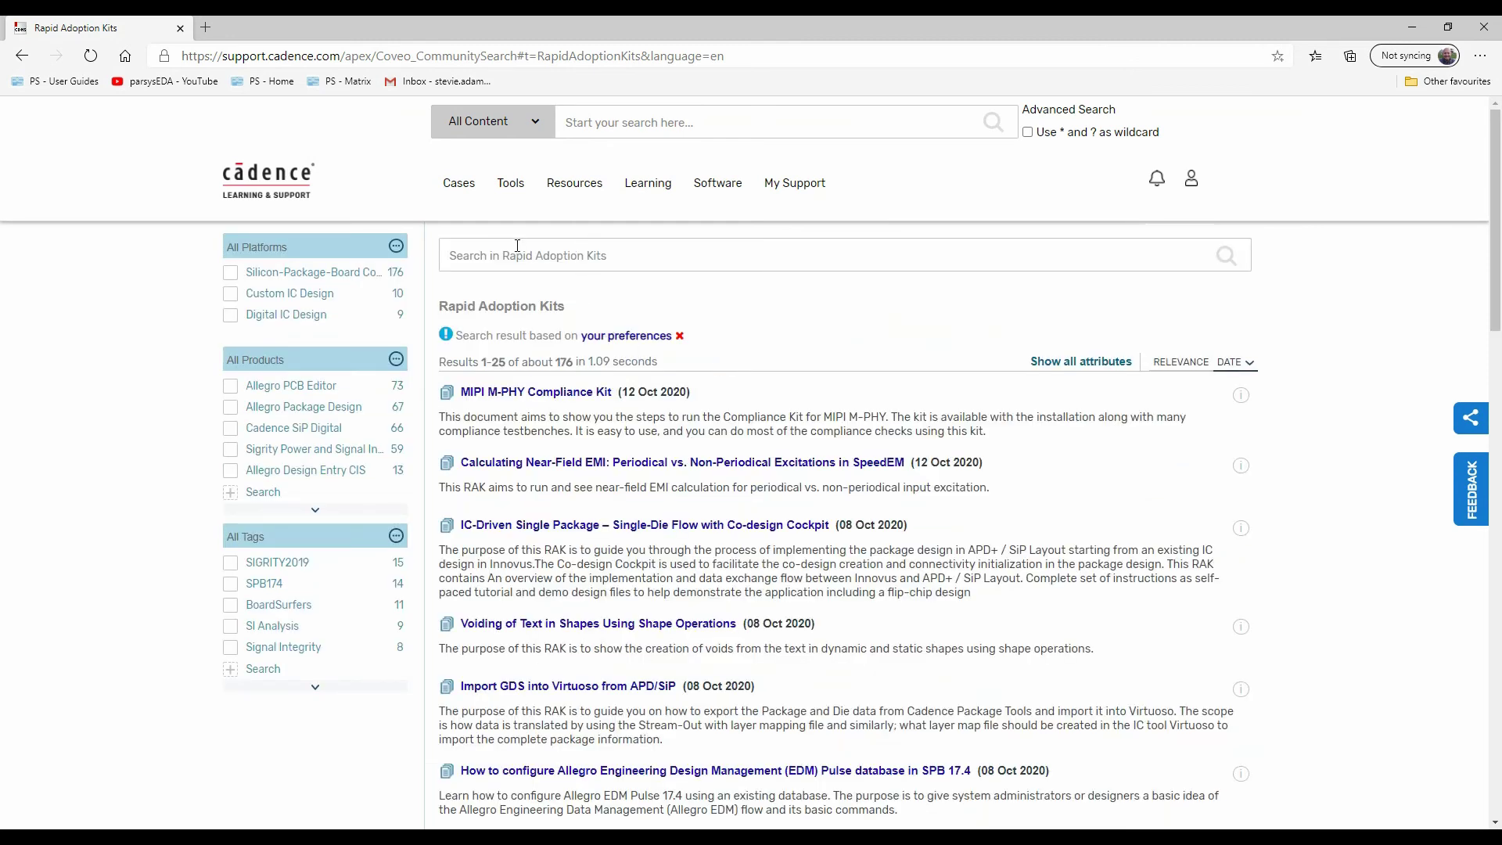
click(515, 249)
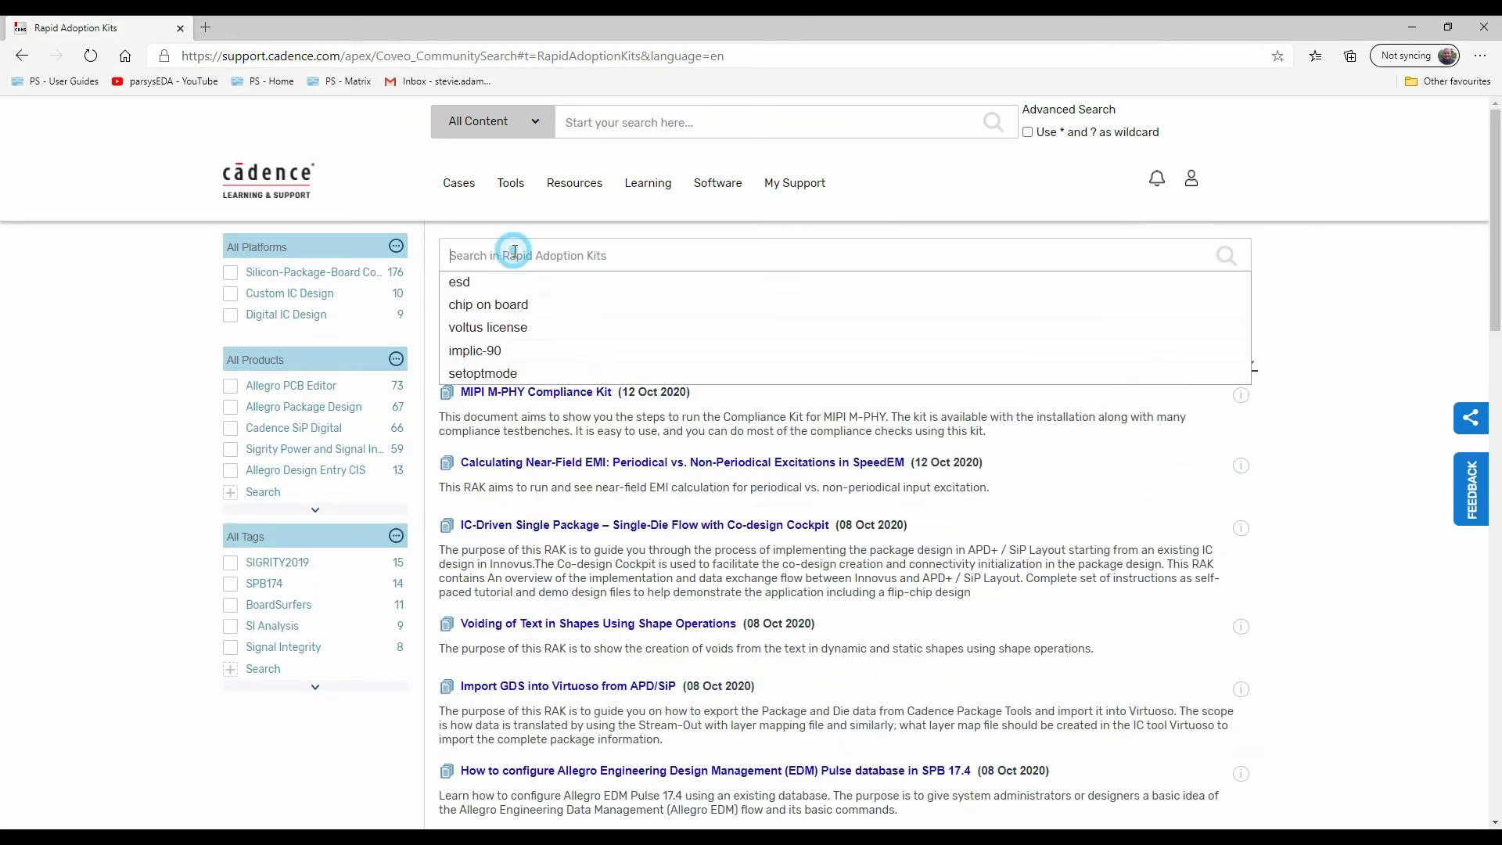
click(502, 306)
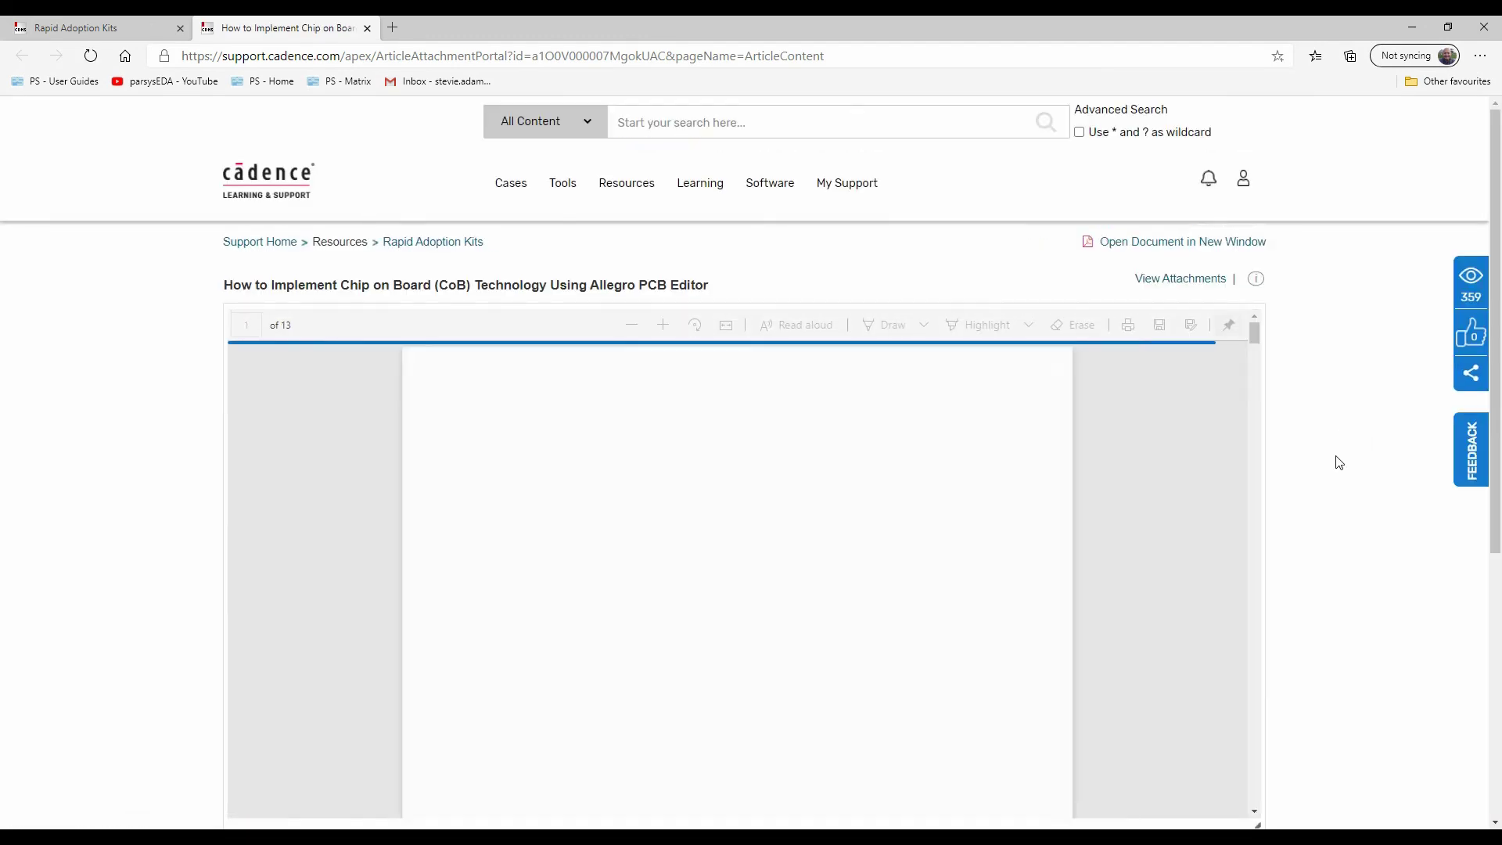
scroll(1340, 462, down, 5)
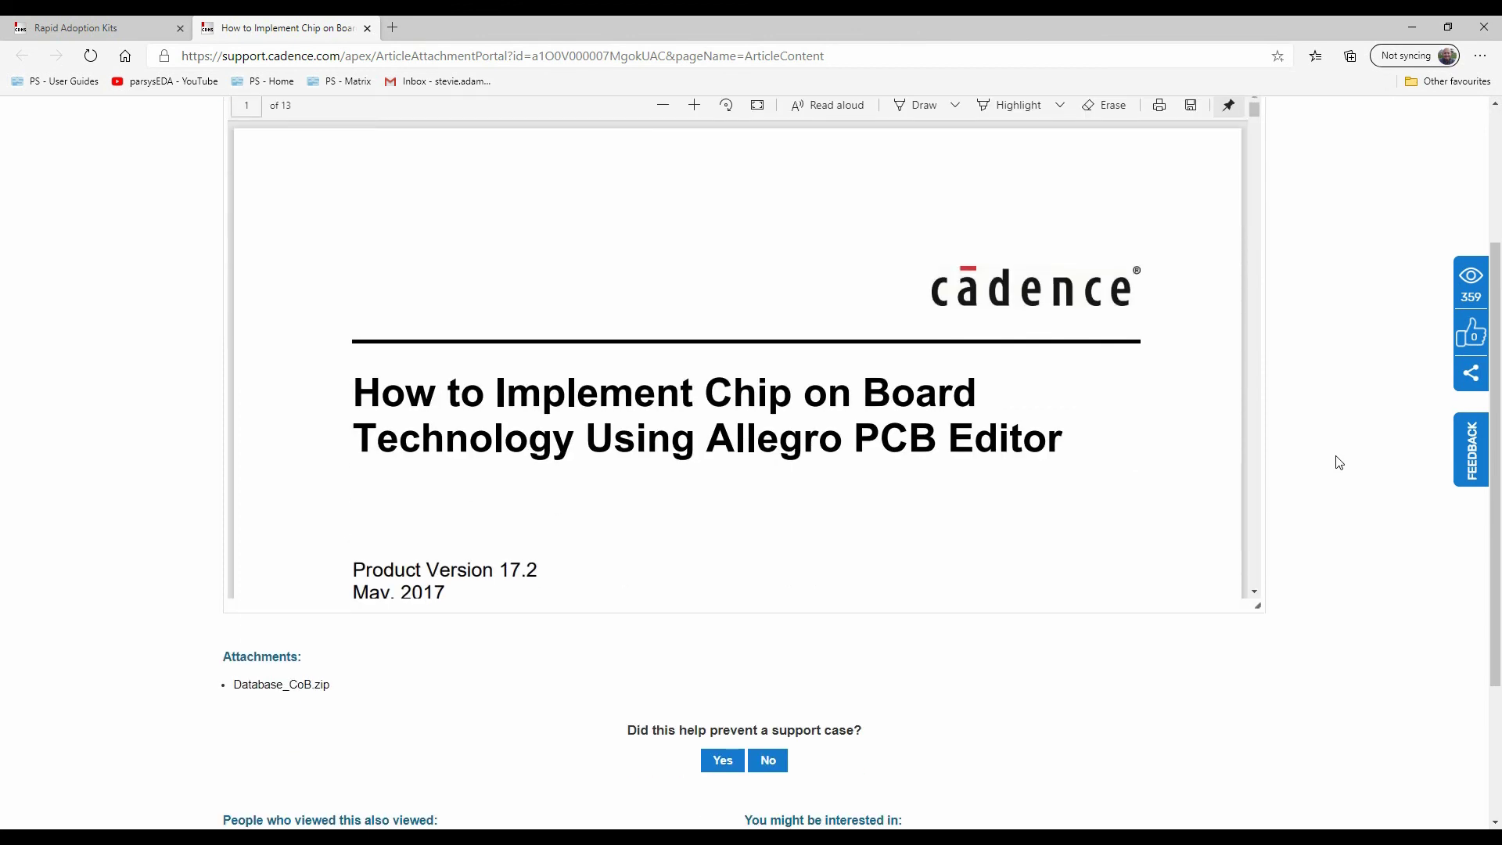